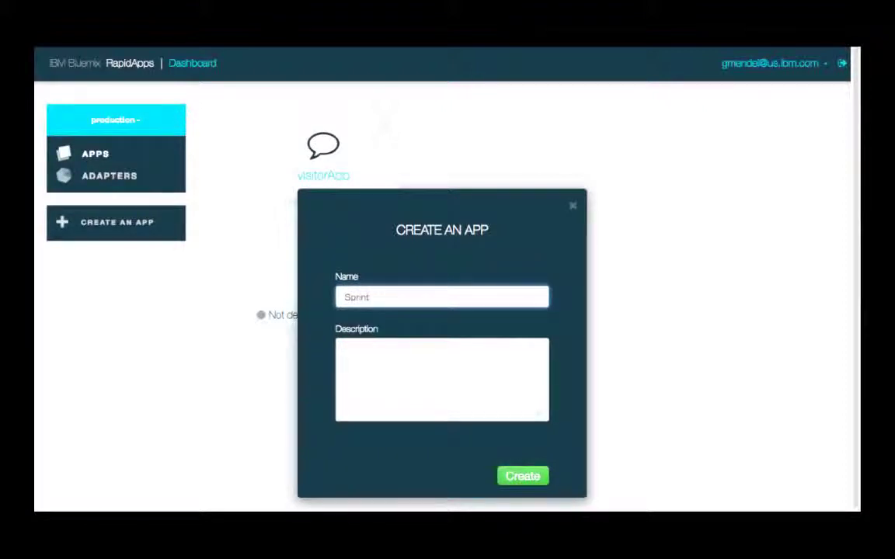
- Create the Sprint6 app and open it in the builder to start editing
click(519, 477)
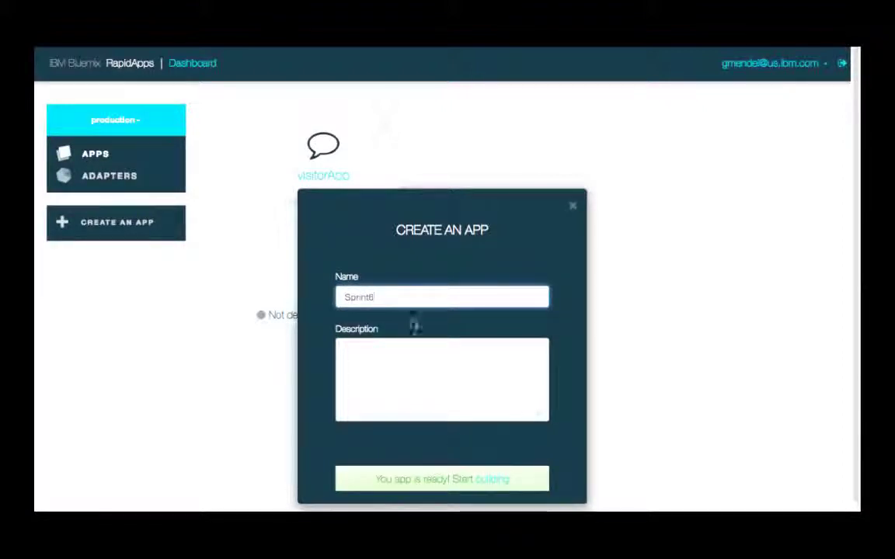
click(499, 482)
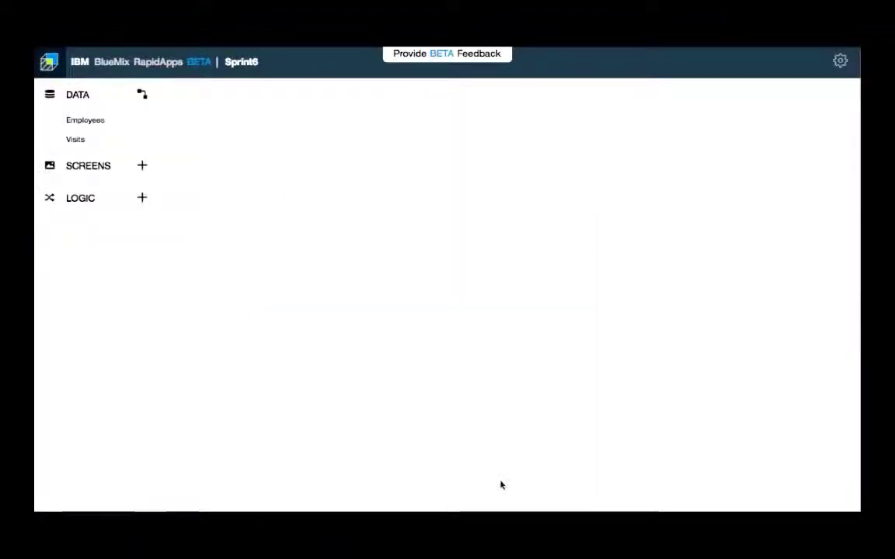
- Add an existing data object named L3Developers sourced from the L3Support back end
click(153, 98)
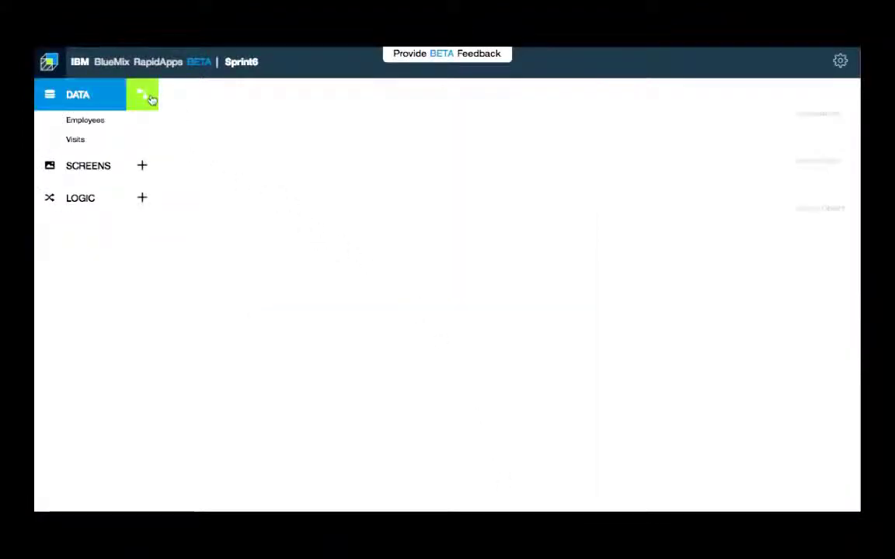
click(819, 194)
text(L3Developers)
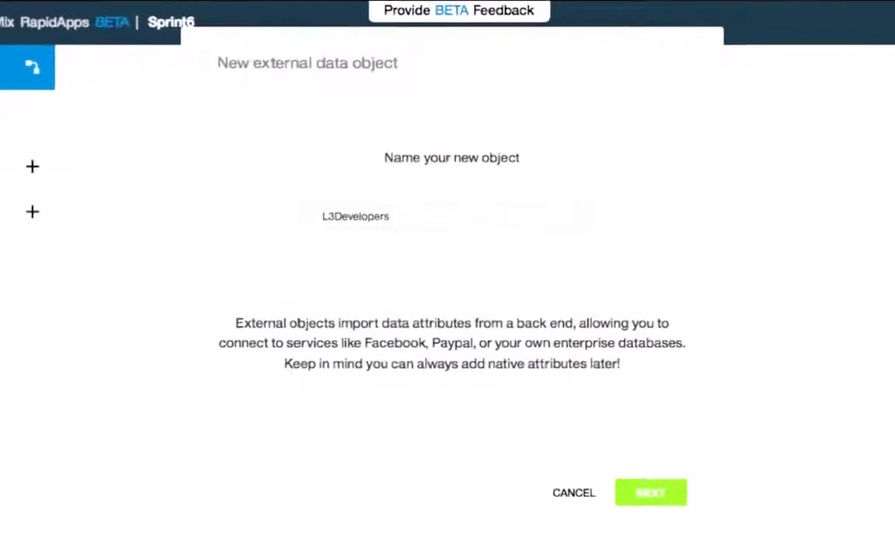
click(643, 498)
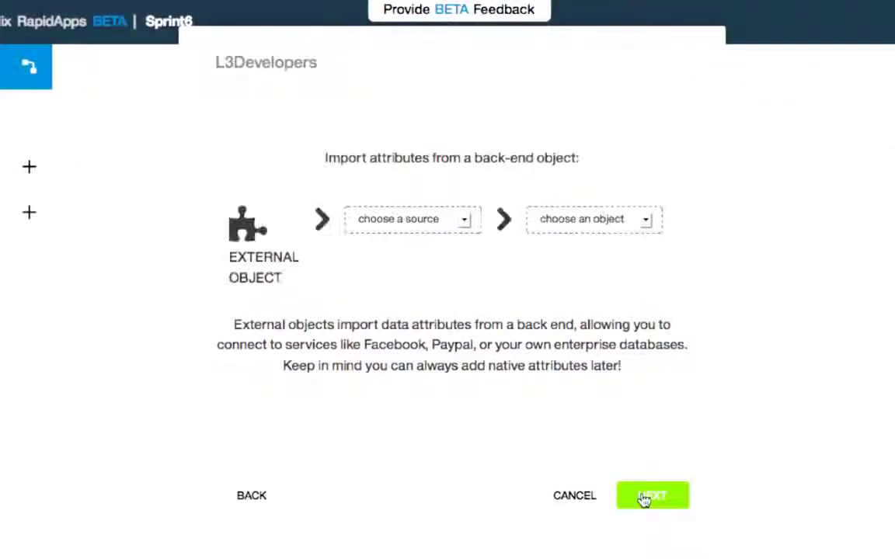
click(466, 220)
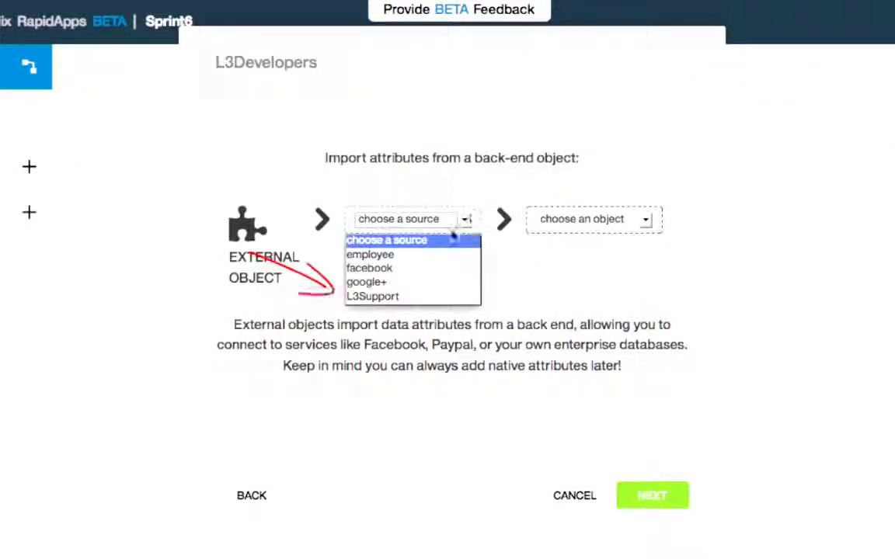
click(430, 297)
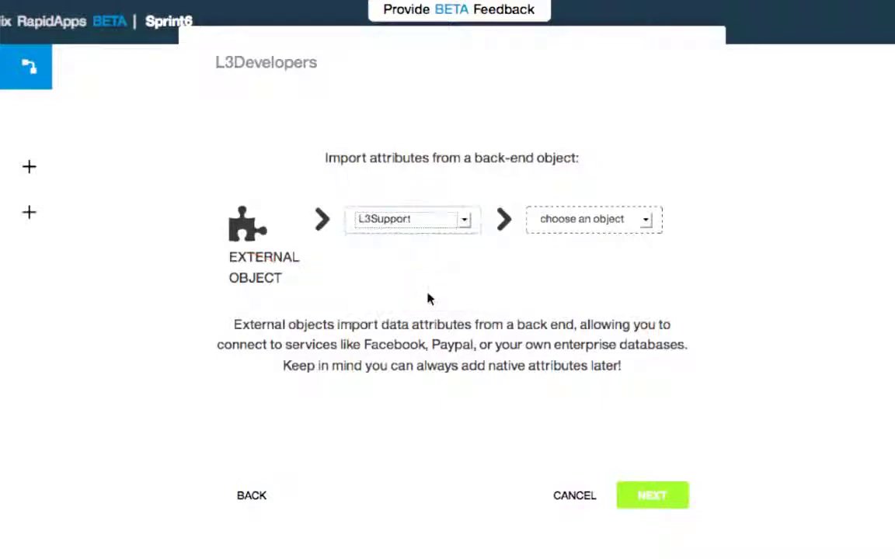
click(642, 494)
- Enter the back-end username and password to finish L3Developers, then begin a new native collection
click(391, 270)
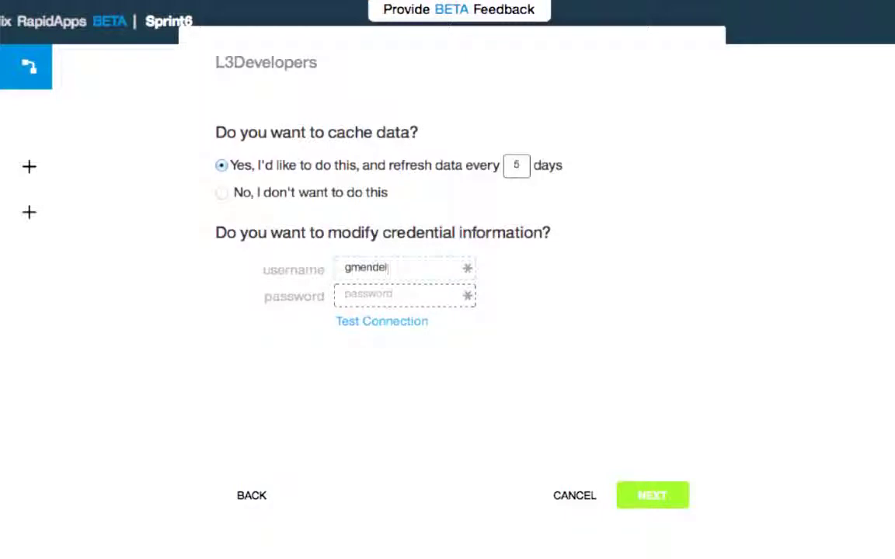
key(Tab)
text(••••••)
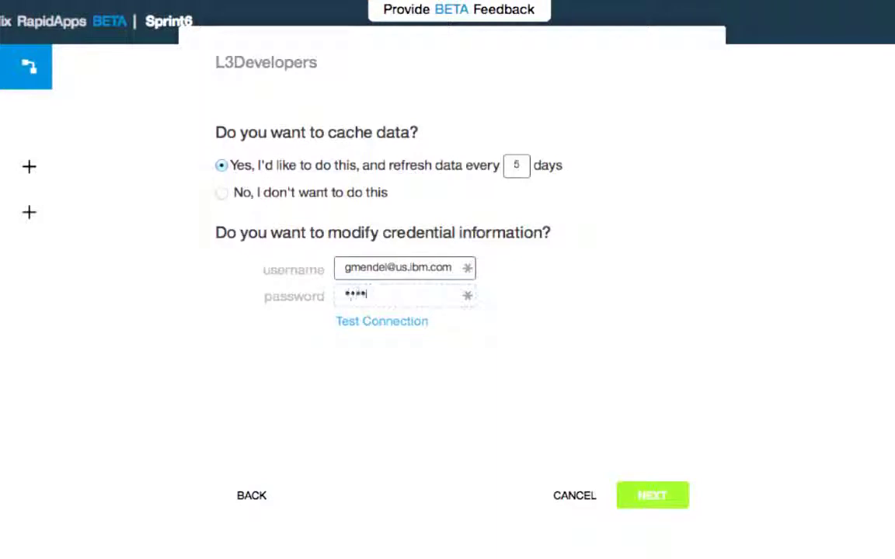
text(••••)
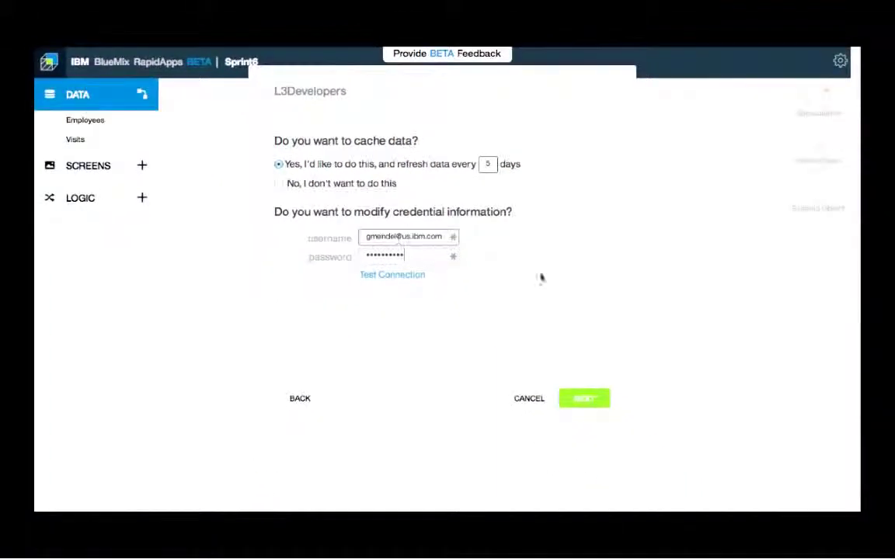
click(581, 400)
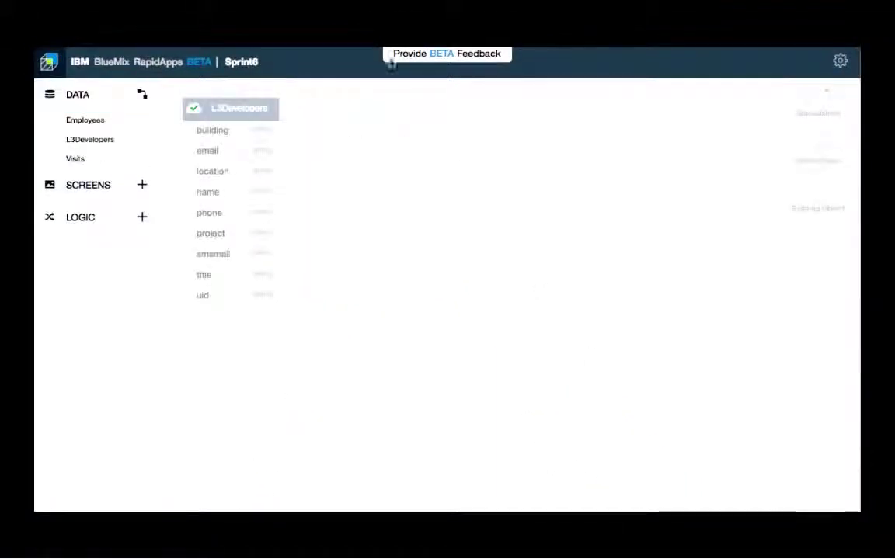
drag(242, 115, 534, 138)
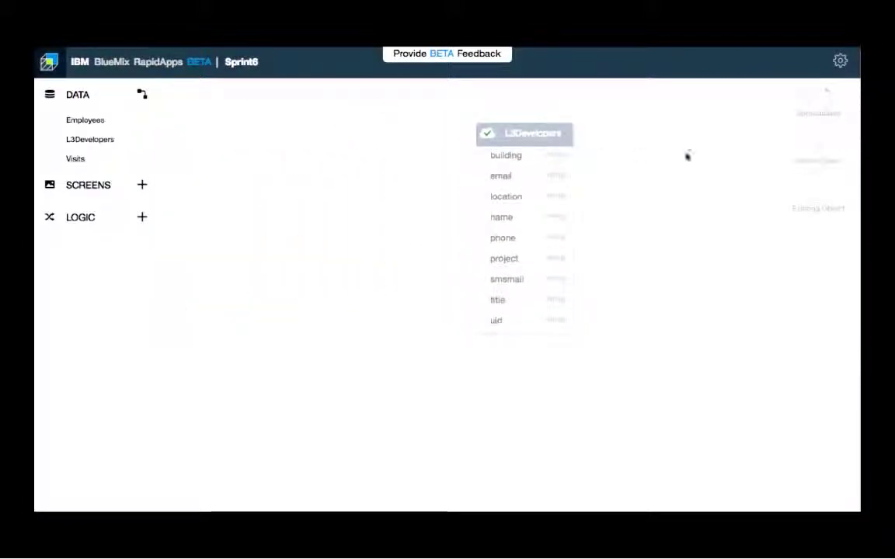
click(818, 152)
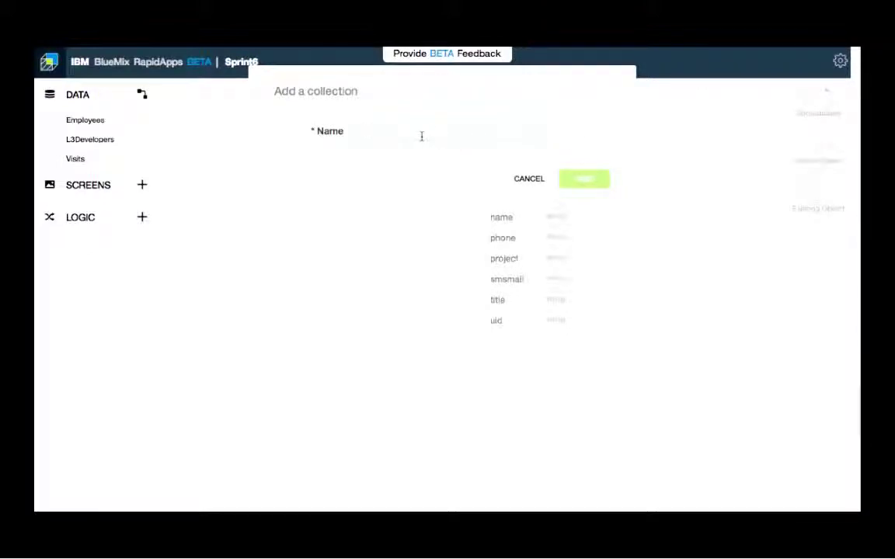
- Name the new collection CallRecords and create it
text(Calire)
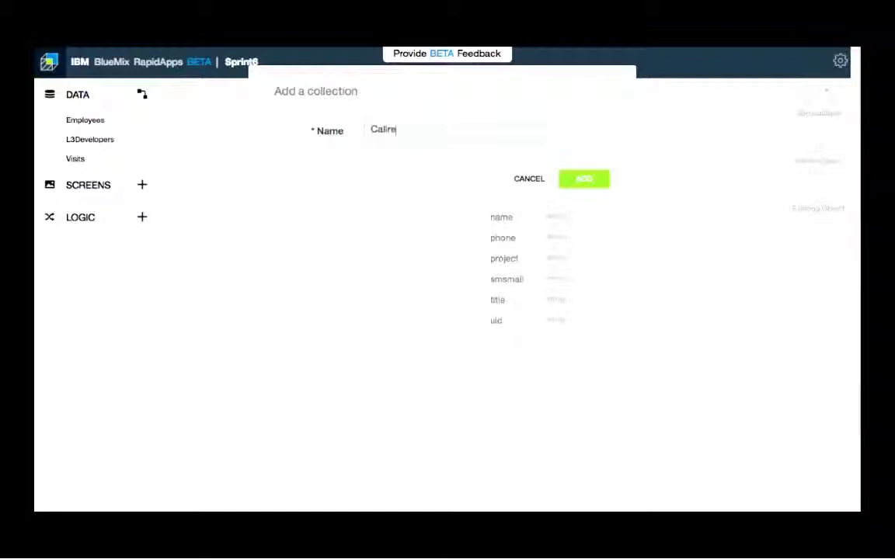
key(BackSpace)
key(BackSpace)
key(BackSpace)
text(lRecords)
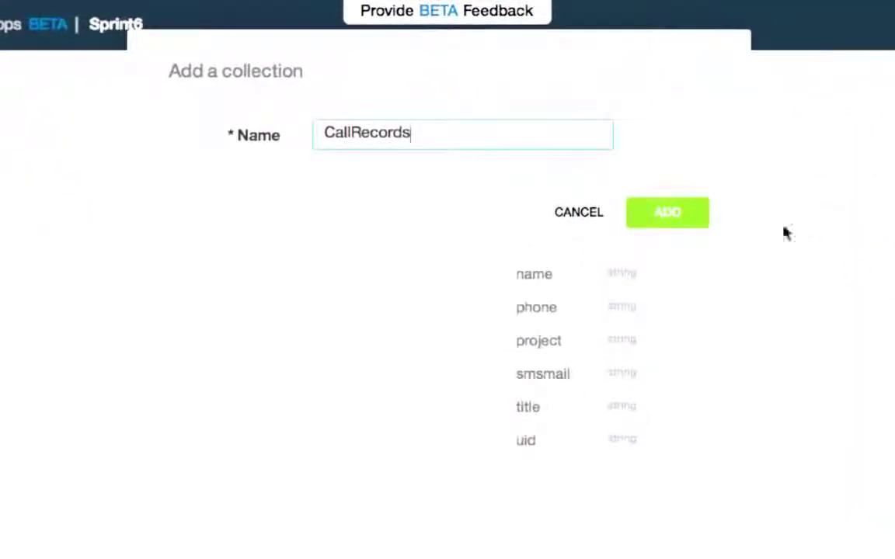
click(679, 222)
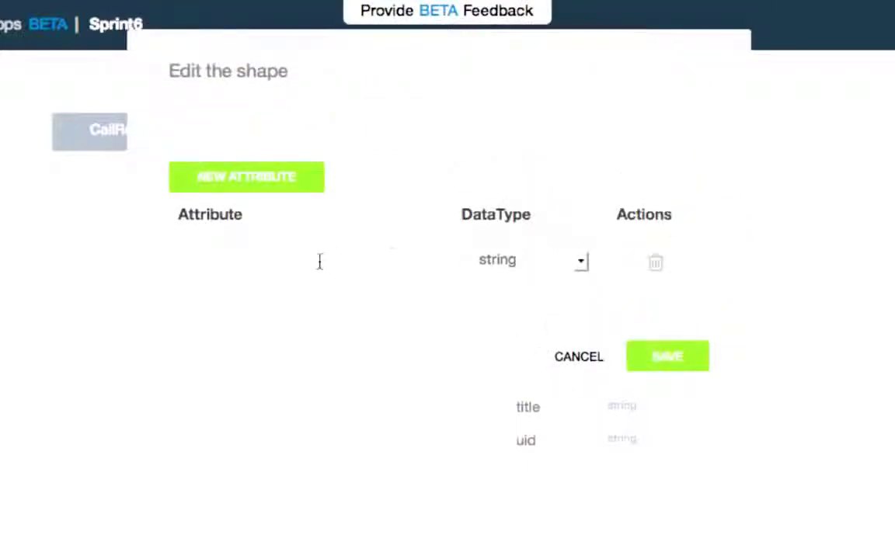
- Add developer, message and date attributes, with date set to date type, and save
text(developer)
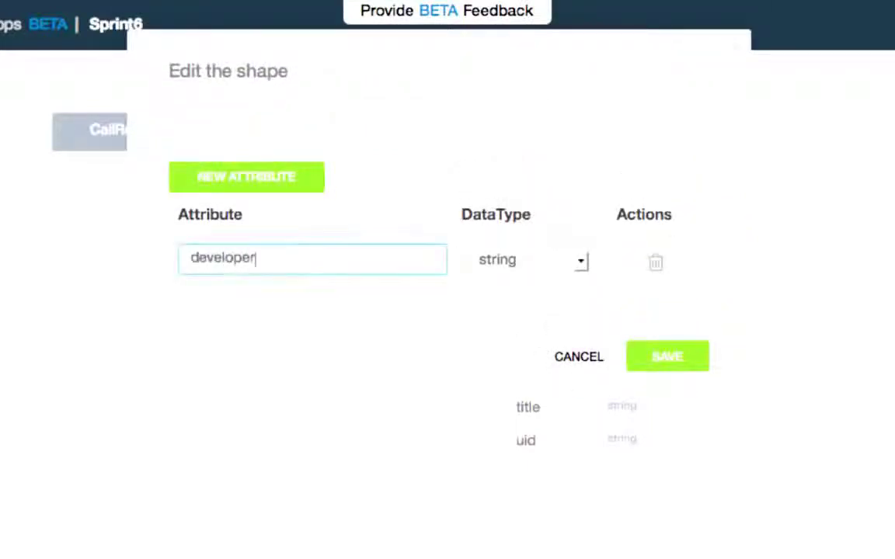
click(230, 175)
text(message)
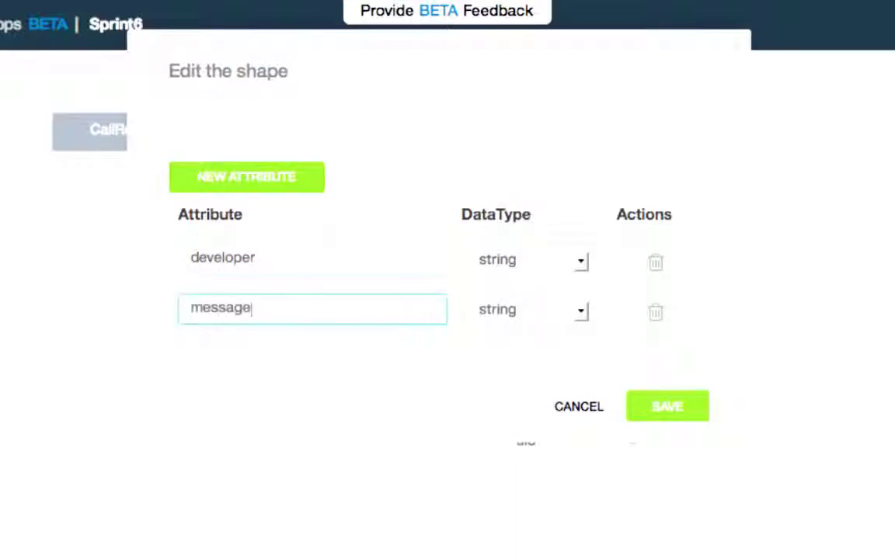
click(290, 174)
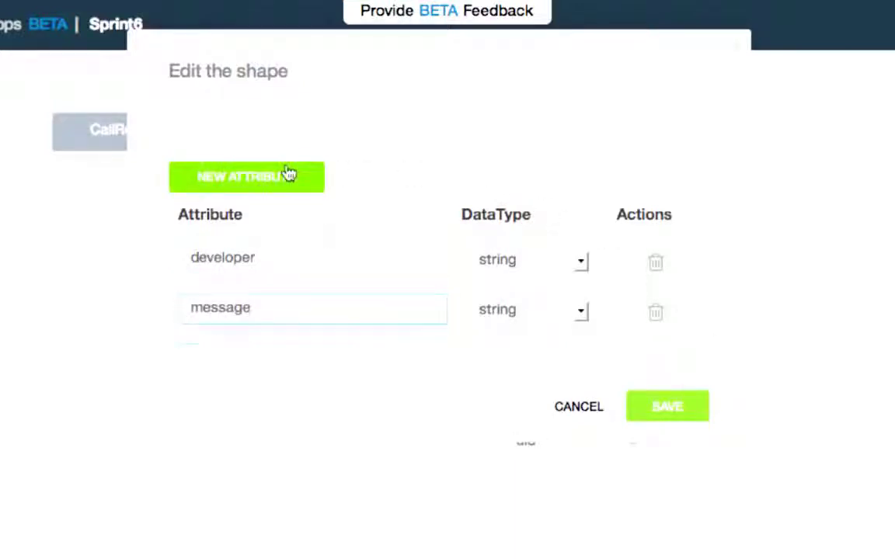
text(date)
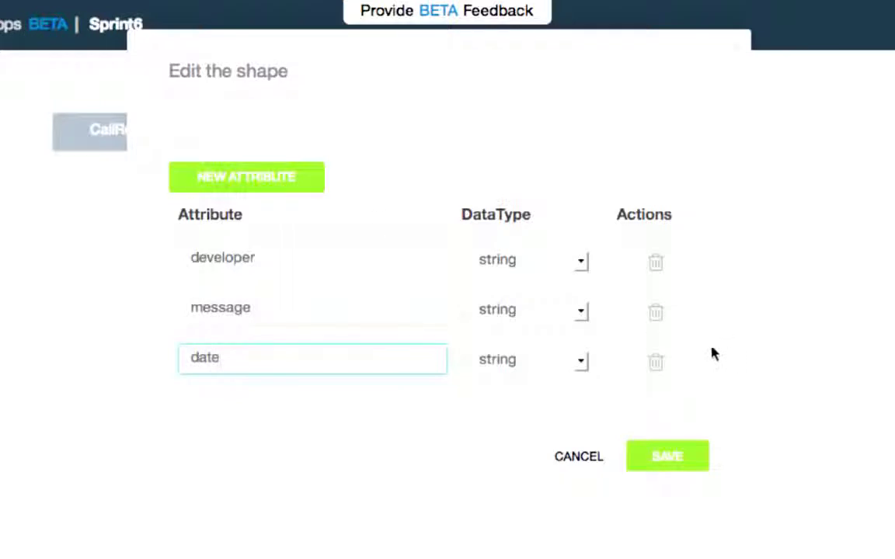
click(586, 363)
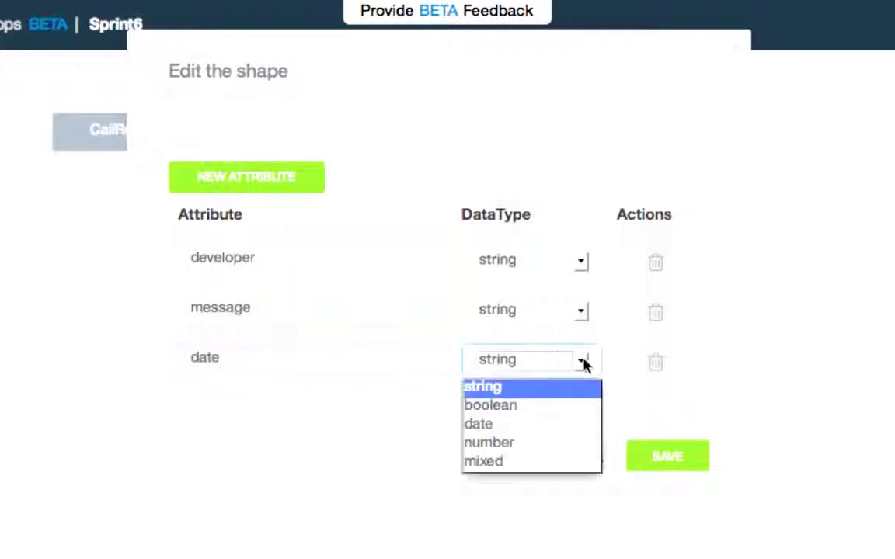
click(542, 424)
click(659, 463)
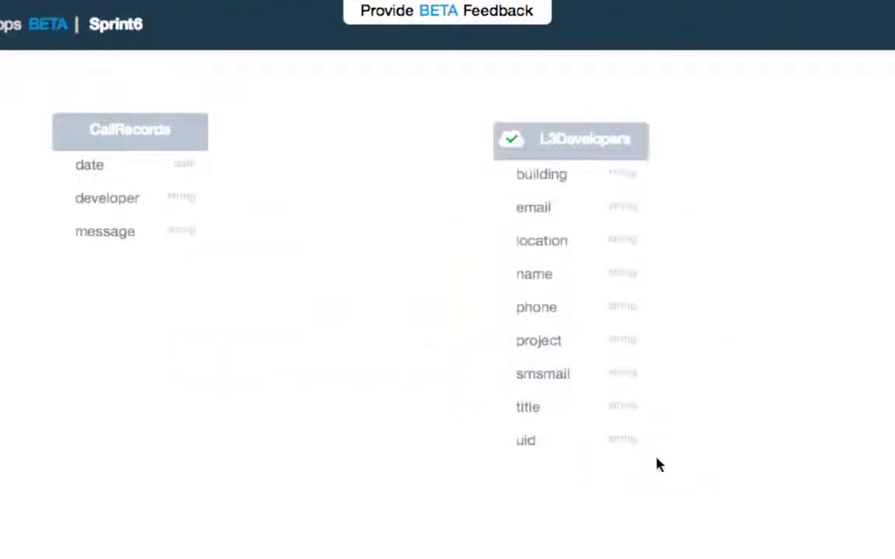
drag(109, 142, 271, 149)
- Relate CallRecords developer to L3Developers, matching developer to the name field
mouse_move(362, 215)
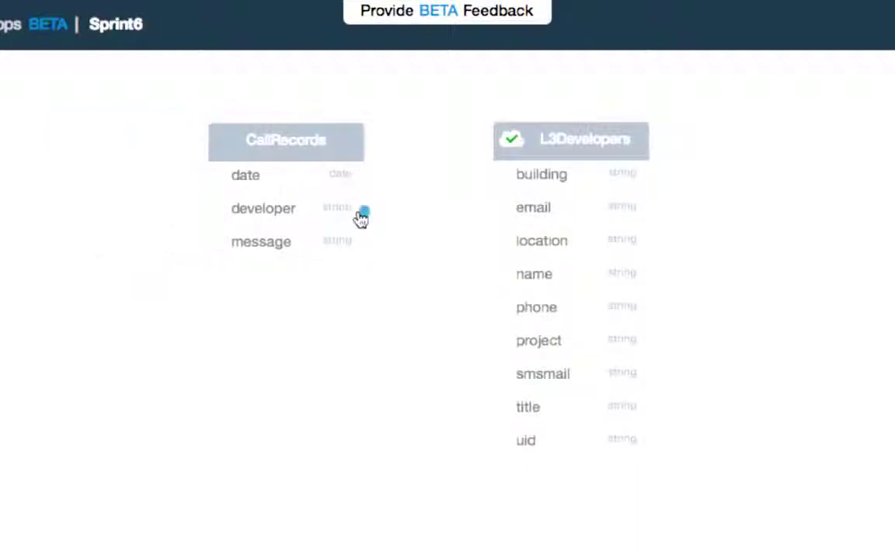
drag(365, 214, 489, 143)
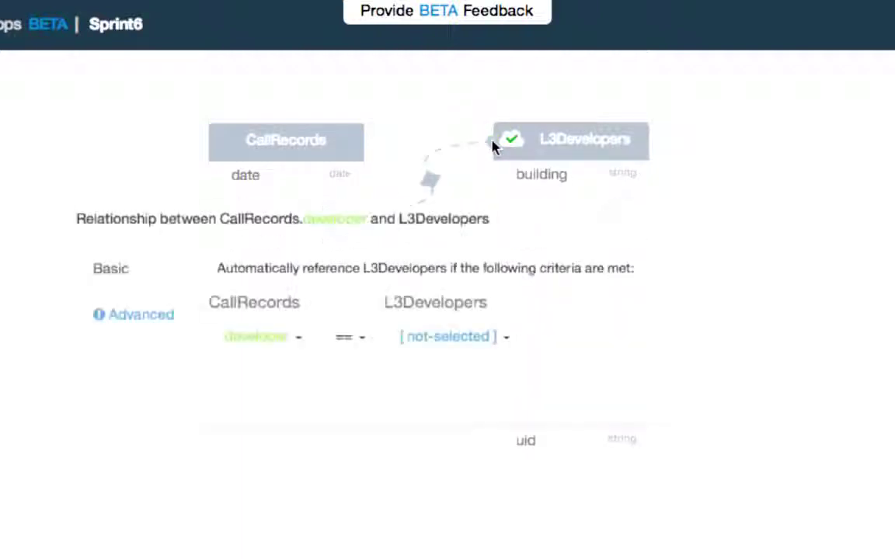
click(509, 340)
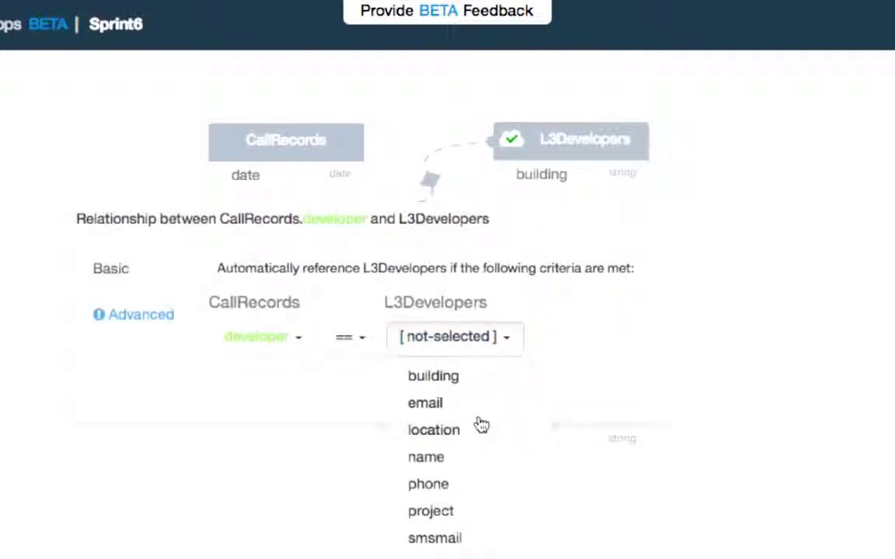
click(470, 459)
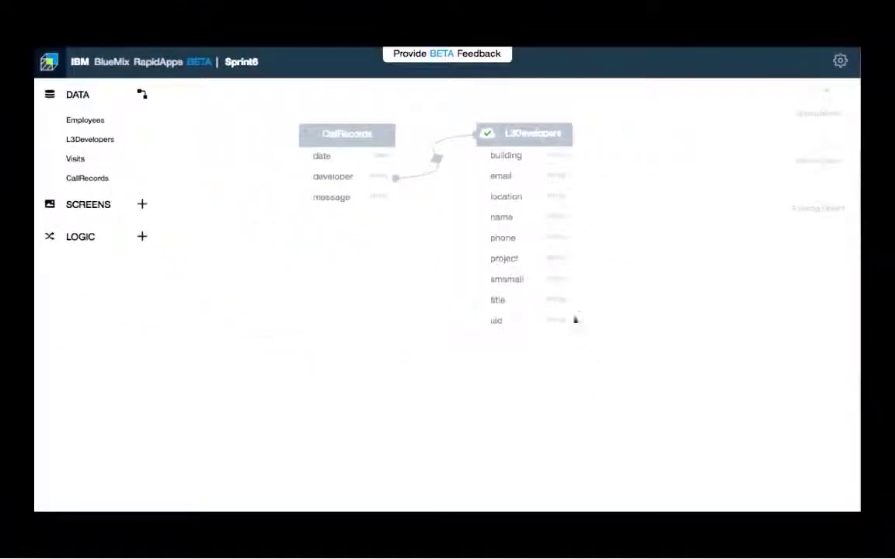
- Create a SendMessage screen holding a form based on CallRecords
click(143, 207)
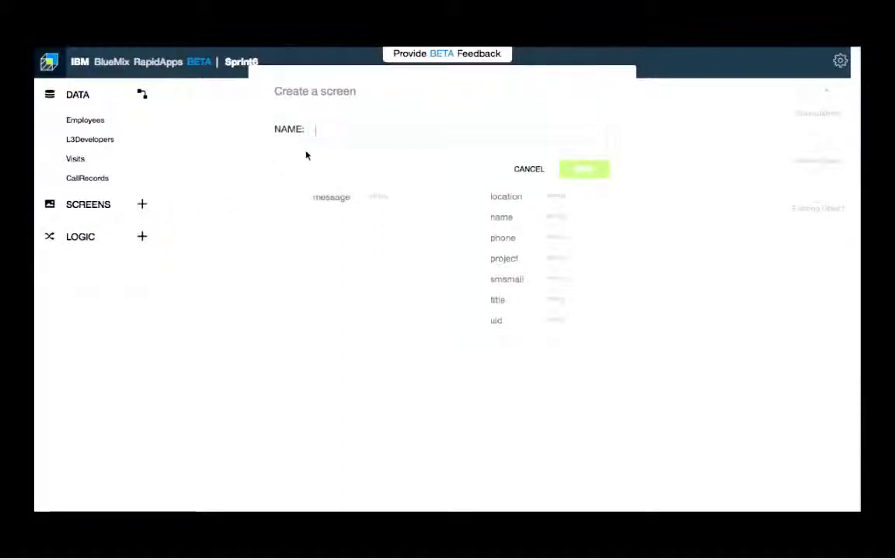
text(SendMessage)
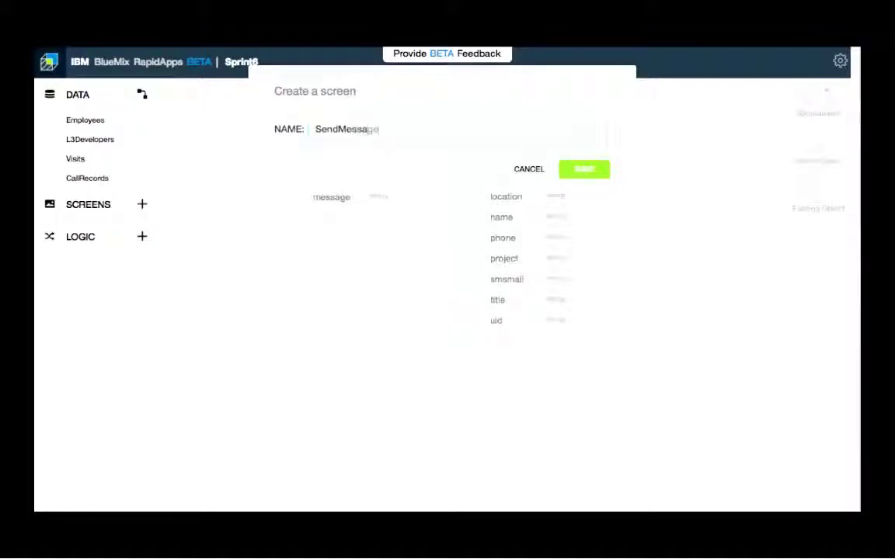
click(594, 173)
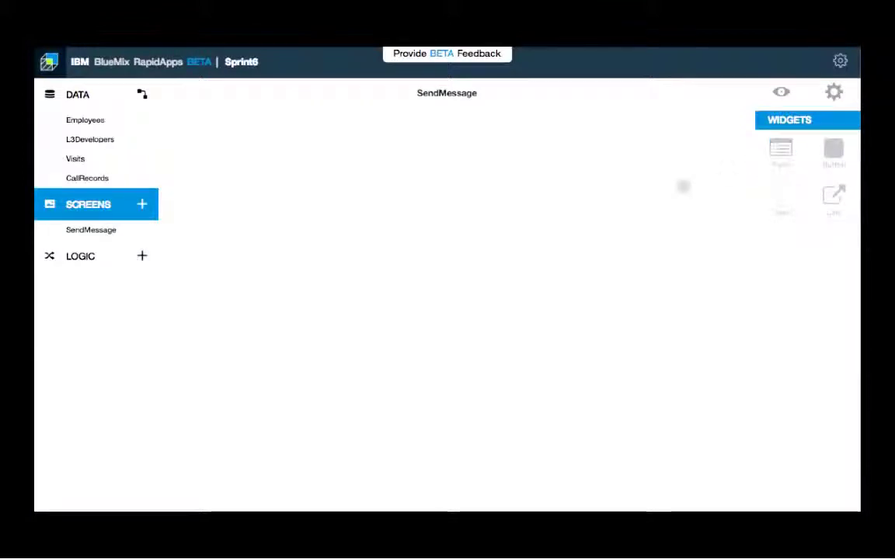
click(222, 165)
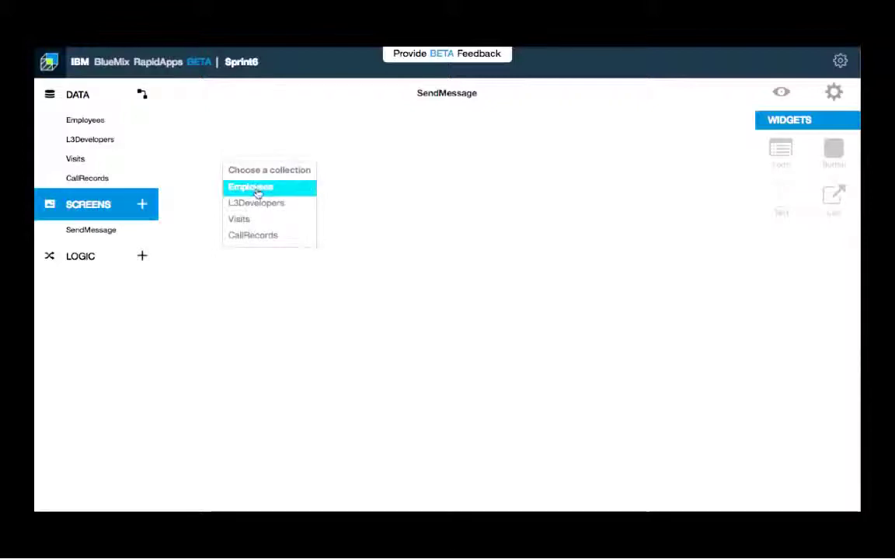
click(264, 240)
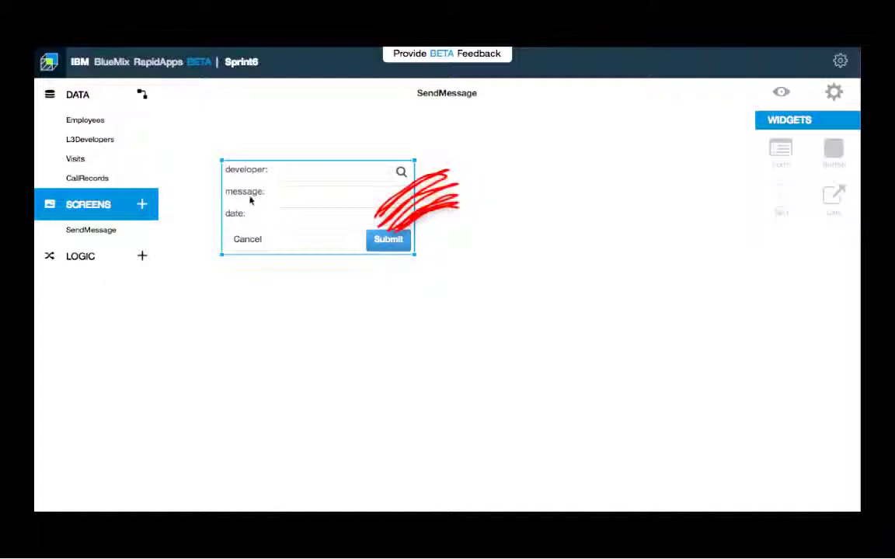
- Relabel the form fields Developer, Msg and Date
click(259, 171)
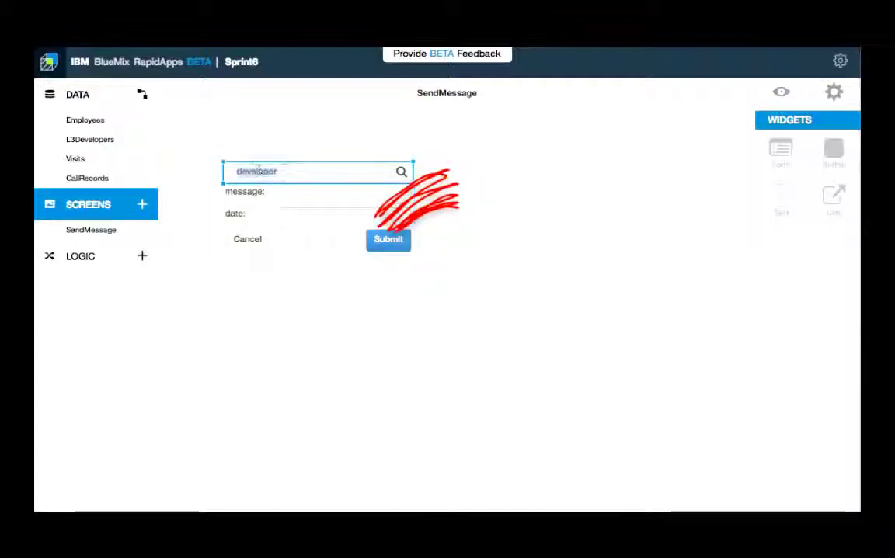
text(Developer)
key(Return)
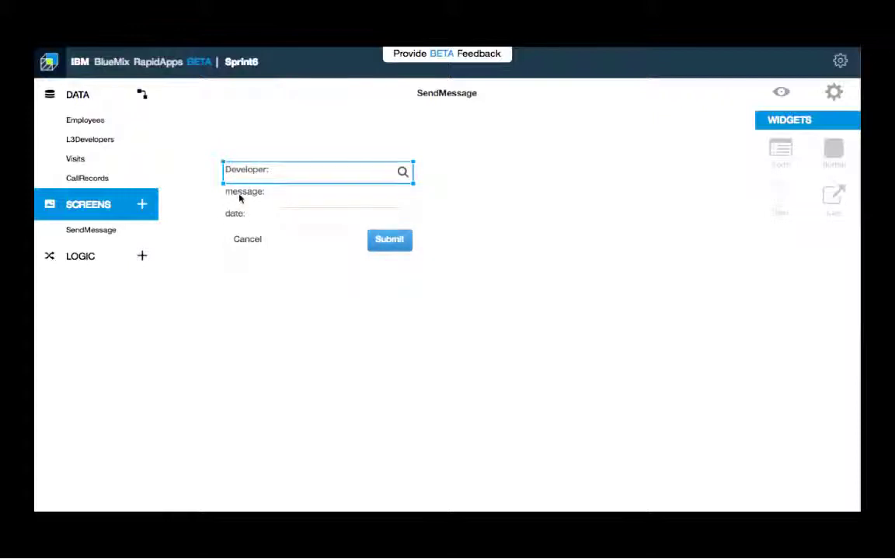
click(238, 192)
text(Msg)
key(Return)
click(231, 220)
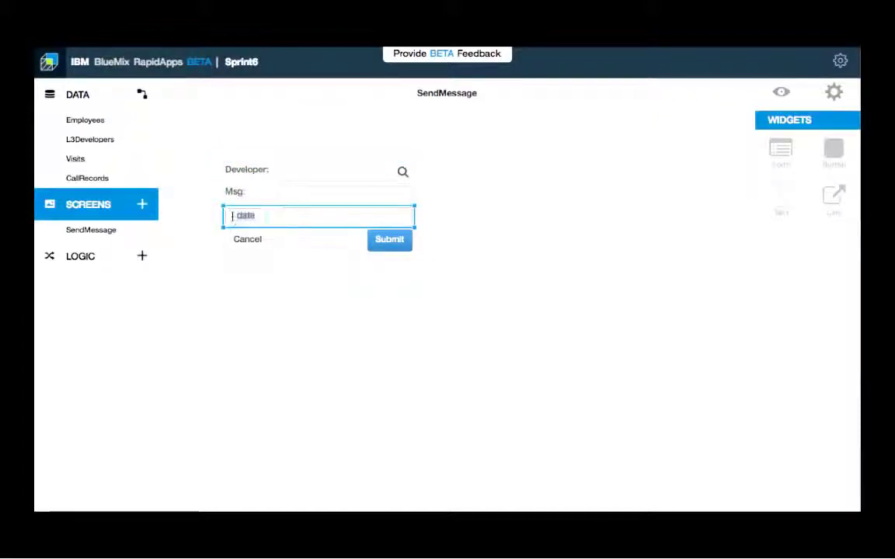
text(Date)
key(Return)
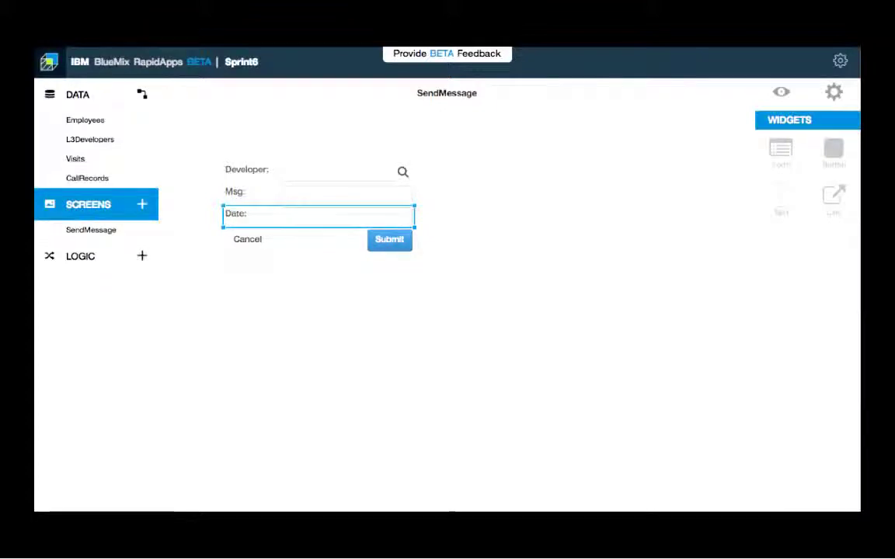
- Open the Developer field's lookup properties
click(399, 172)
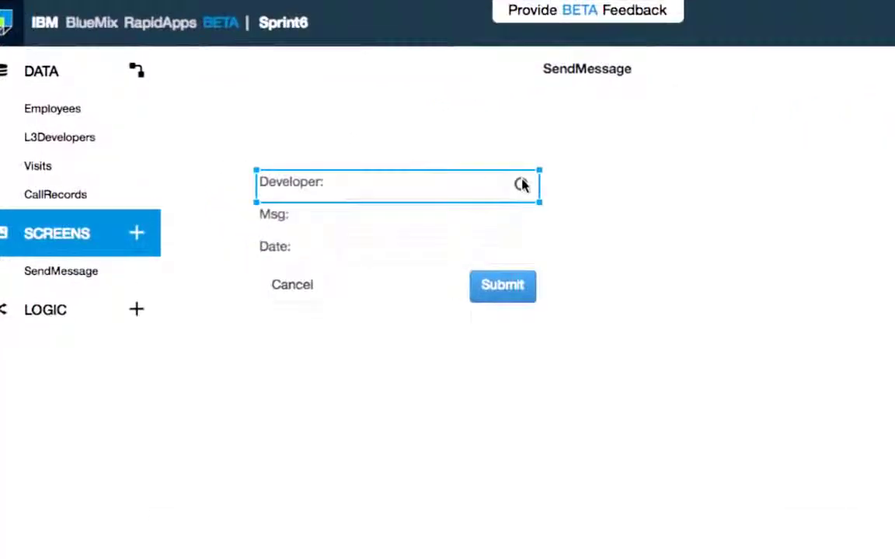
click(521, 185)
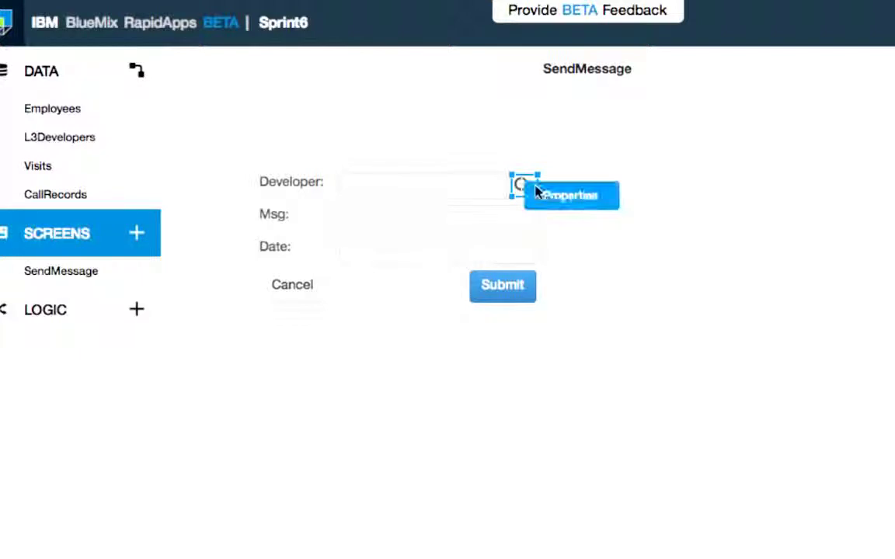
click(535, 192)
- Hide building, email, location, phone, smsmail, title and uid from the Developer lookup, and save
click(342, 174)
click(344, 176)
click(343, 204)
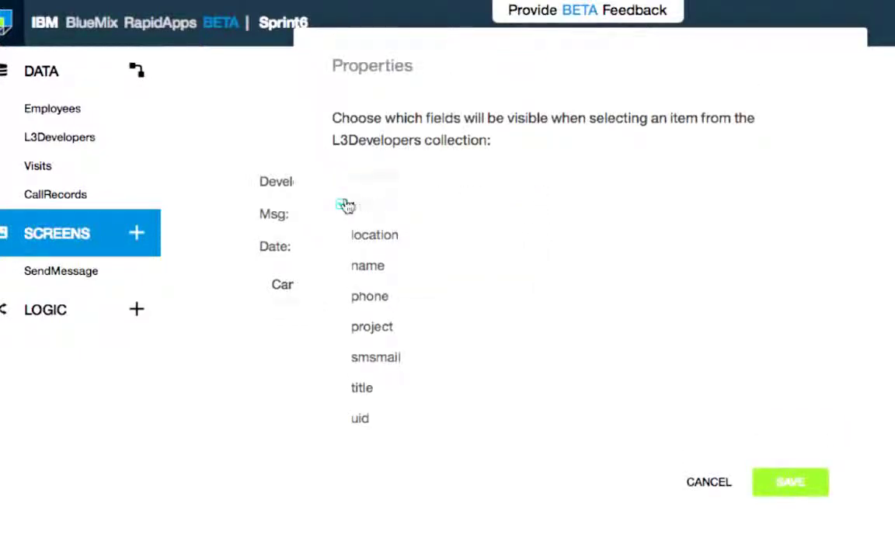
click(341, 236)
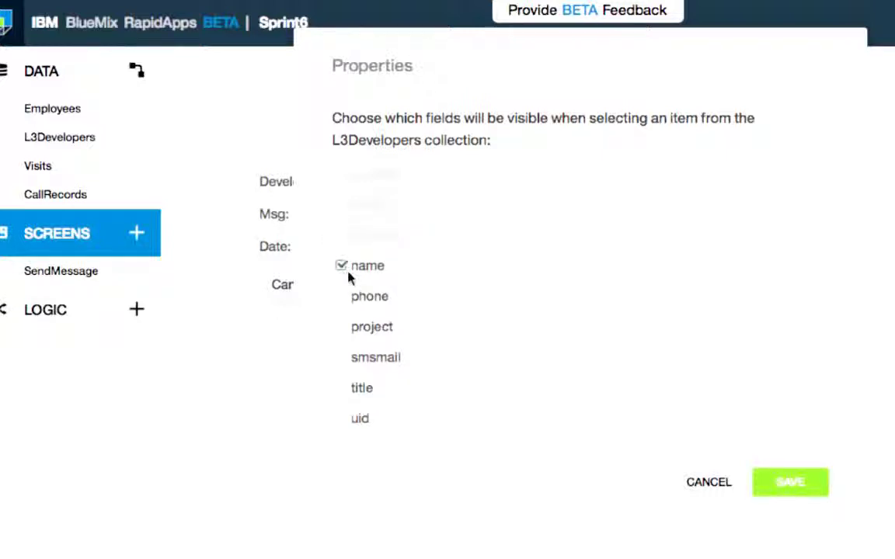
click(344, 298)
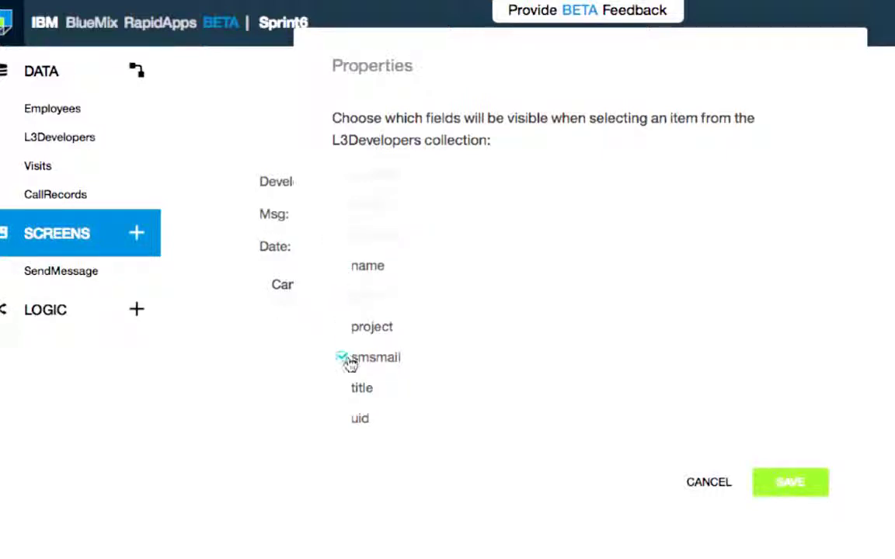
click(344, 359)
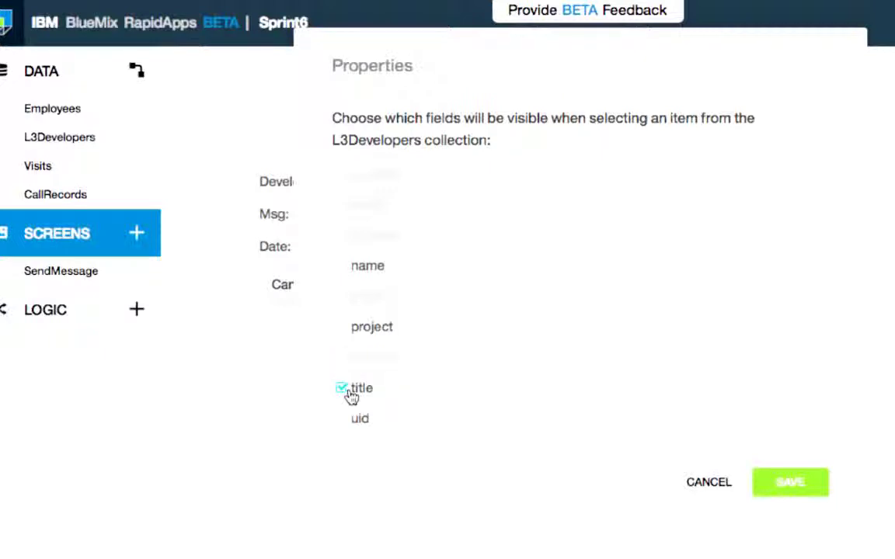
click(346, 388)
click(345, 419)
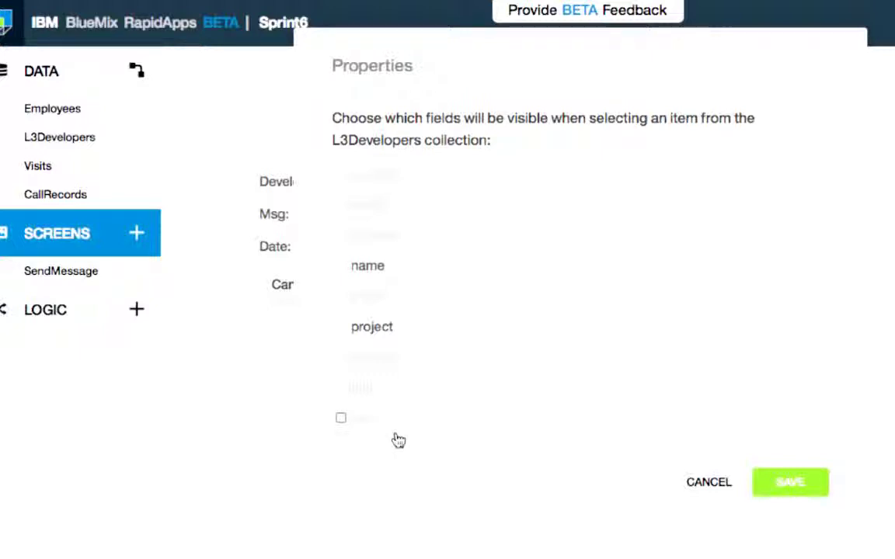
click(776, 484)
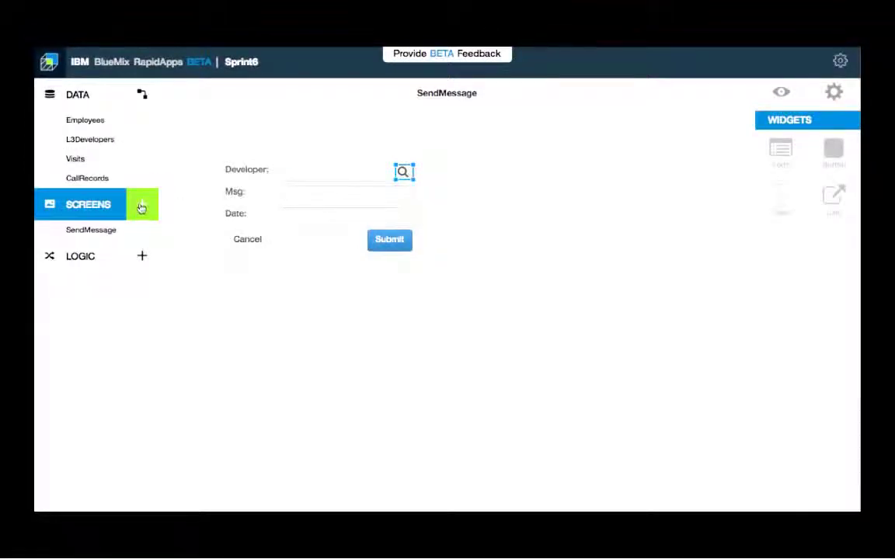
- Create a new screen named MsgSent
click(142, 205)
text(MsgSent)
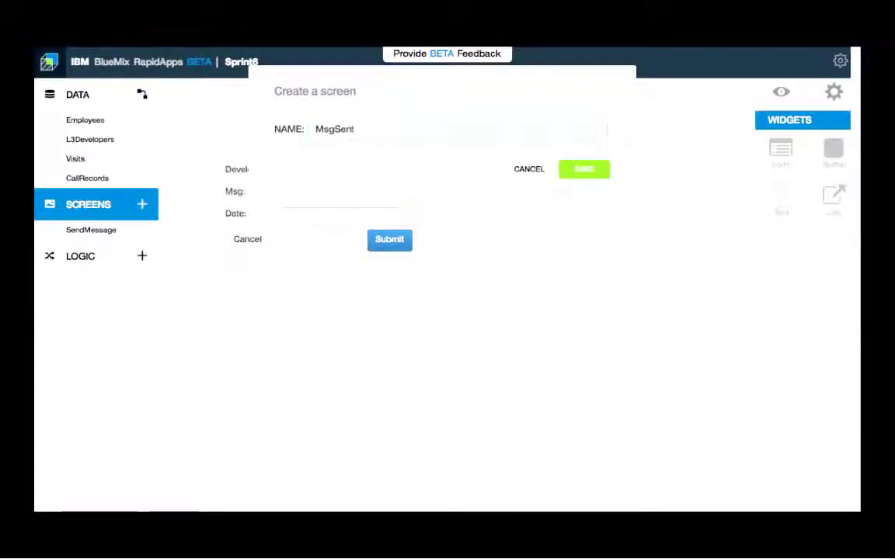
click(592, 174)
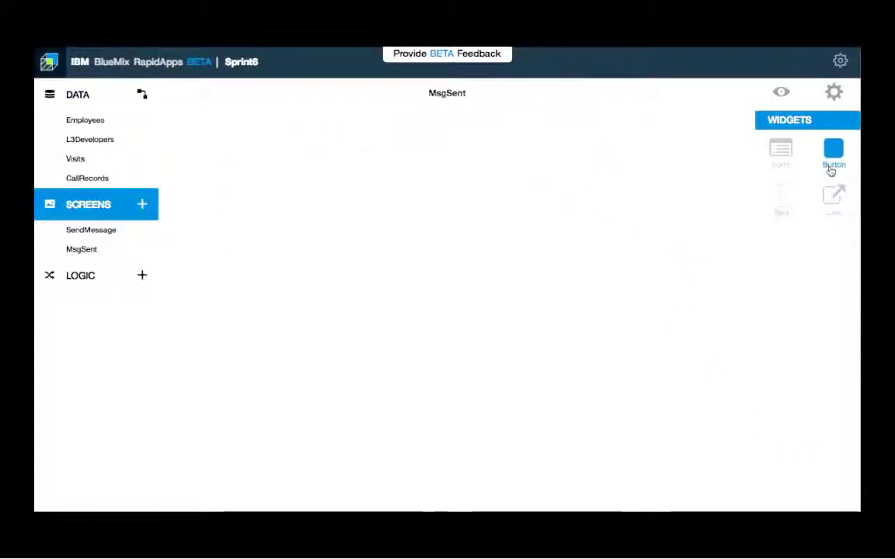
- Add a text box reading 'Message sent to: ${Input.CallRecords.developer.name}' at the top left
drag(784, 190, 369, 174)
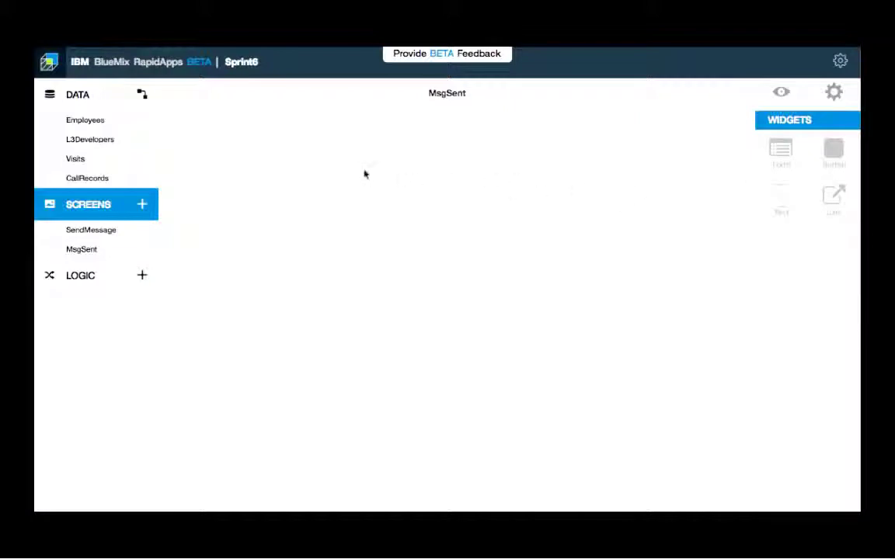
drag(242, 137, 230, 136)
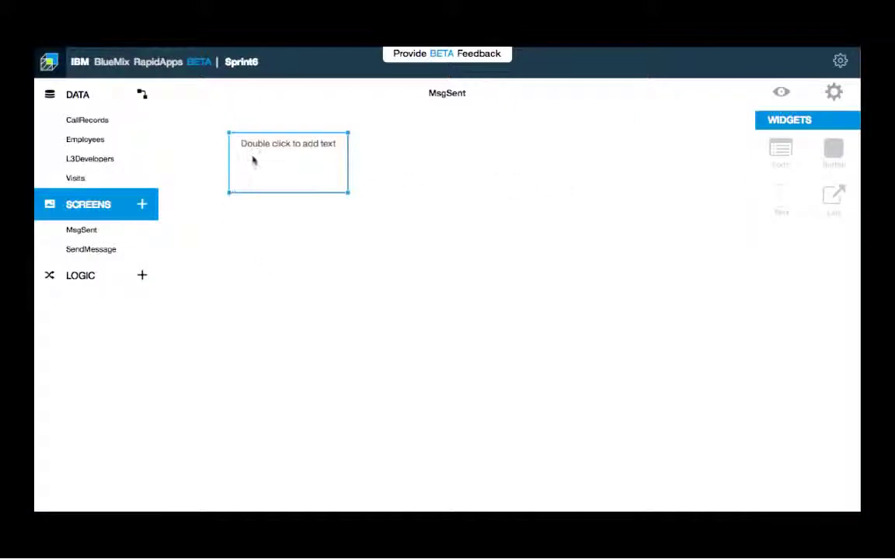
double_click(257, 149)
text(${Input.CallRec)
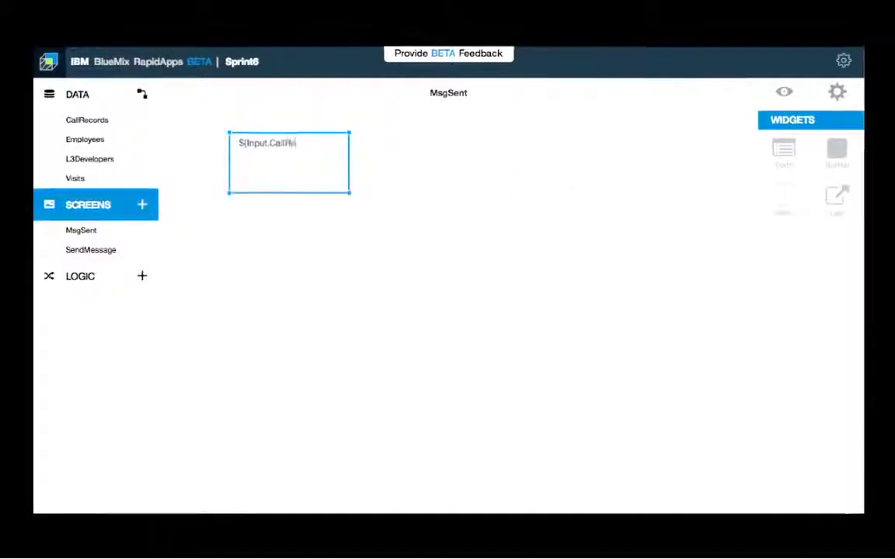
text(ords.developer)
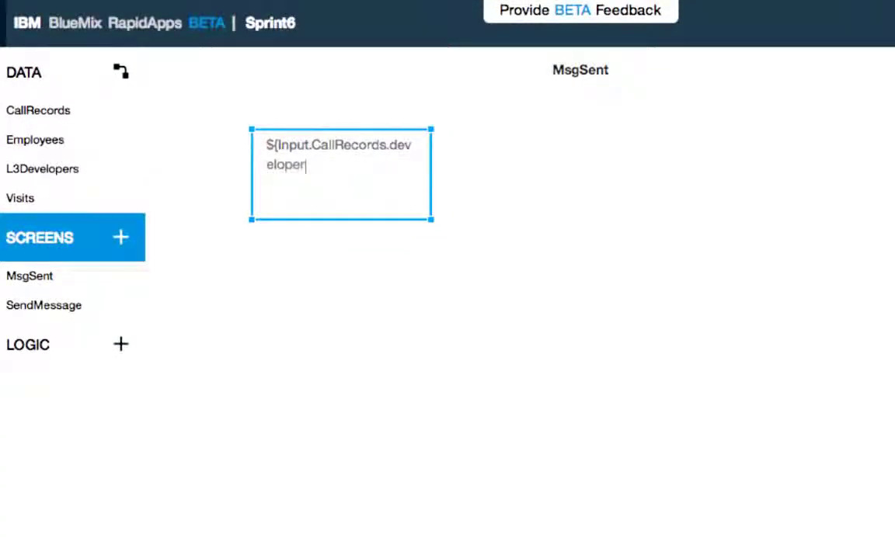
text(.name)
text(Message )
text(sent to:)
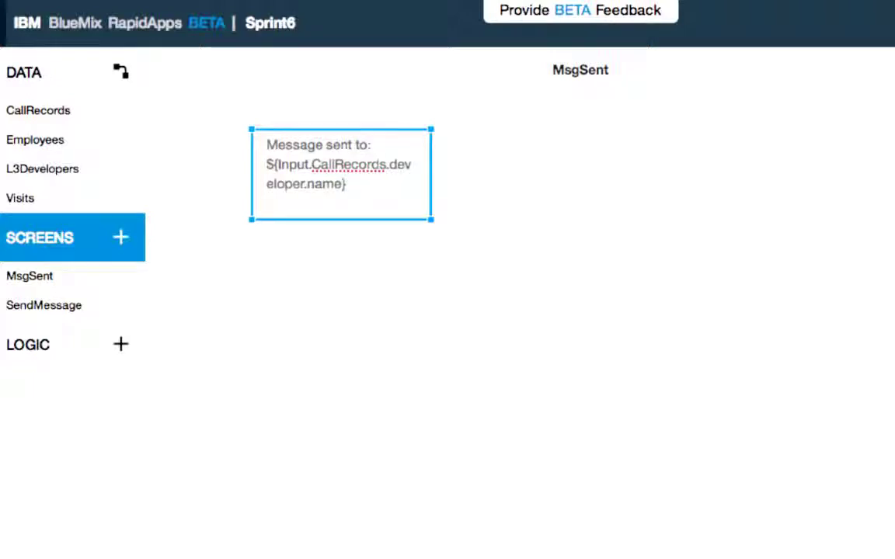
click(644, 196)
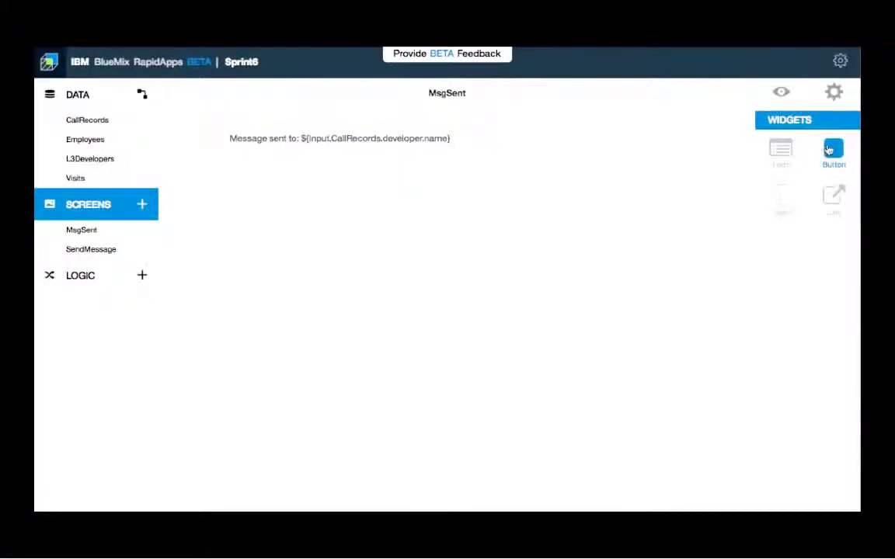
- Add a button labelled 'Start Over' below the message text
drag(262, 164, 234, 150)
double_click(261, 157)
text(Start Over)
key(Return)
- Make Start Over navigate to SendMessage, then return to the SendMessage screen
right_click(261, 165)
click(286, 194)
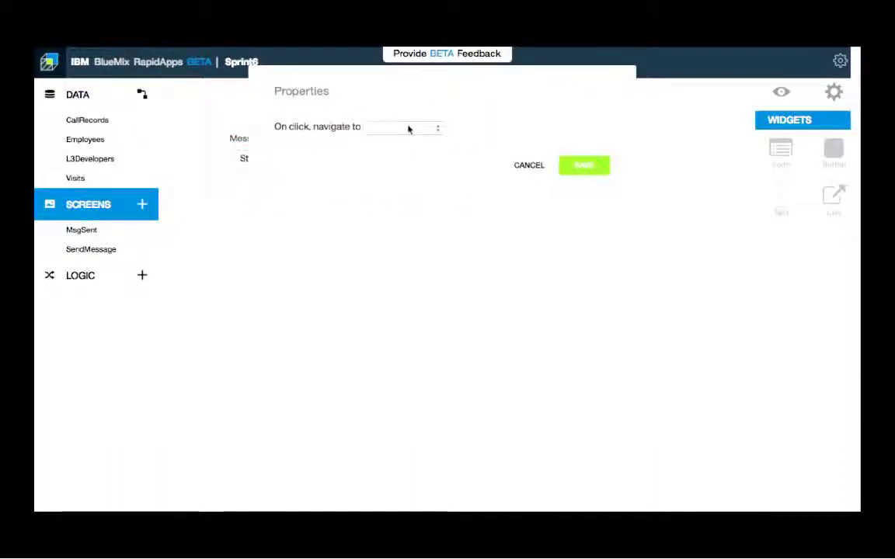
click(409, 129)
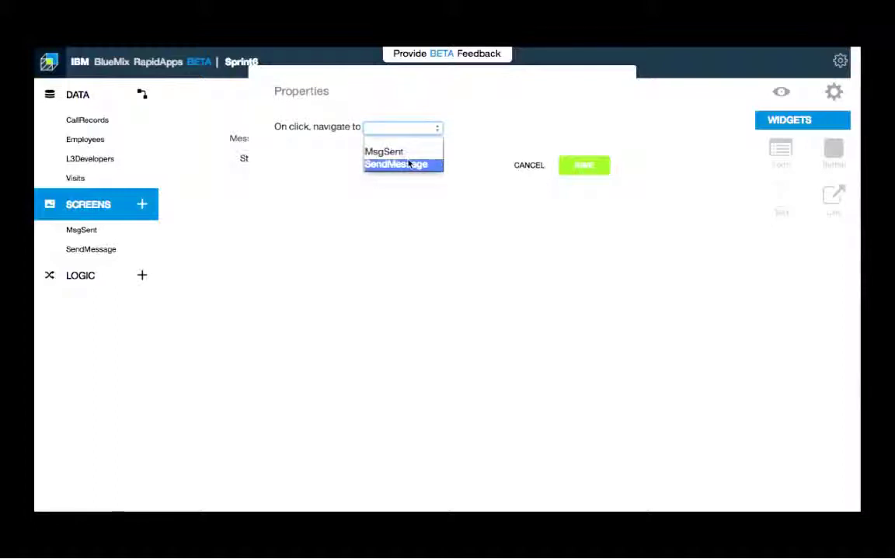
click(408, 164)
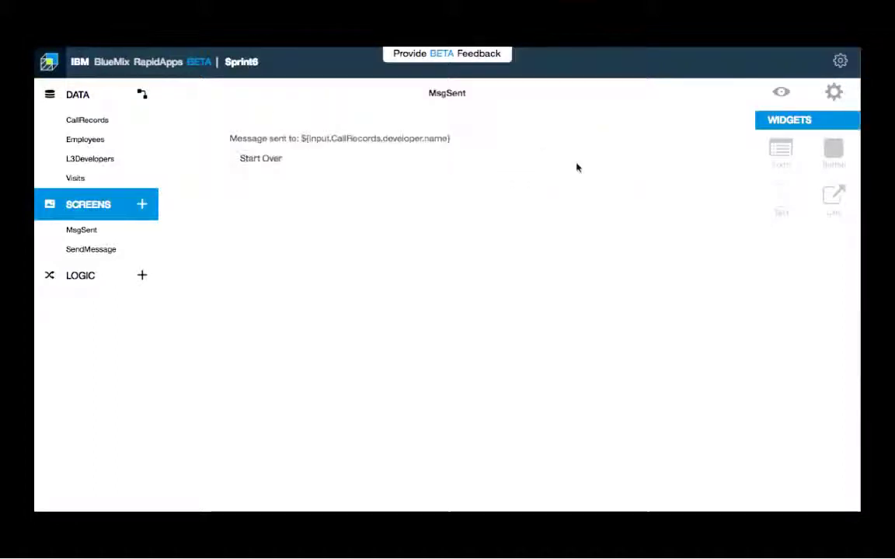
click(98, 249)
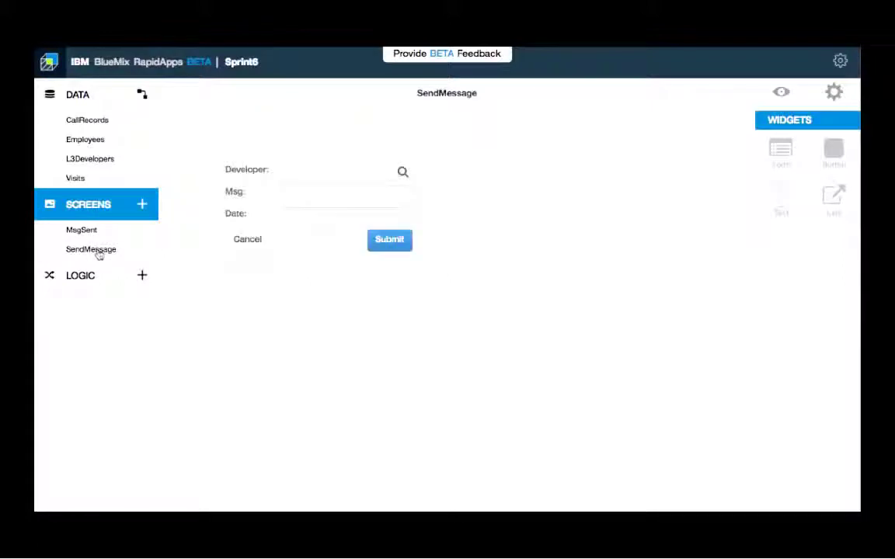
- Set the form's Submit button to navigate to MsgSent
click(397, 241)
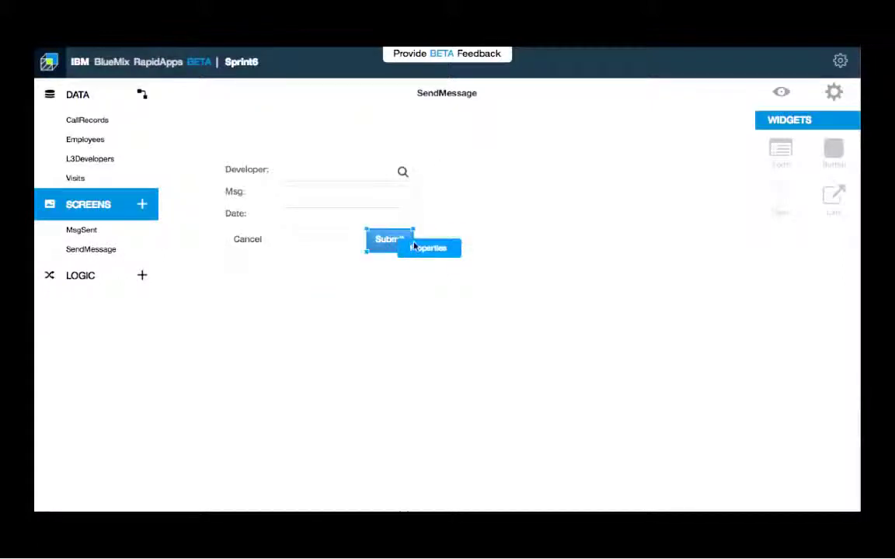
click(414, 246)
click(424, 125)
click(424, 126)
click(581, 165)
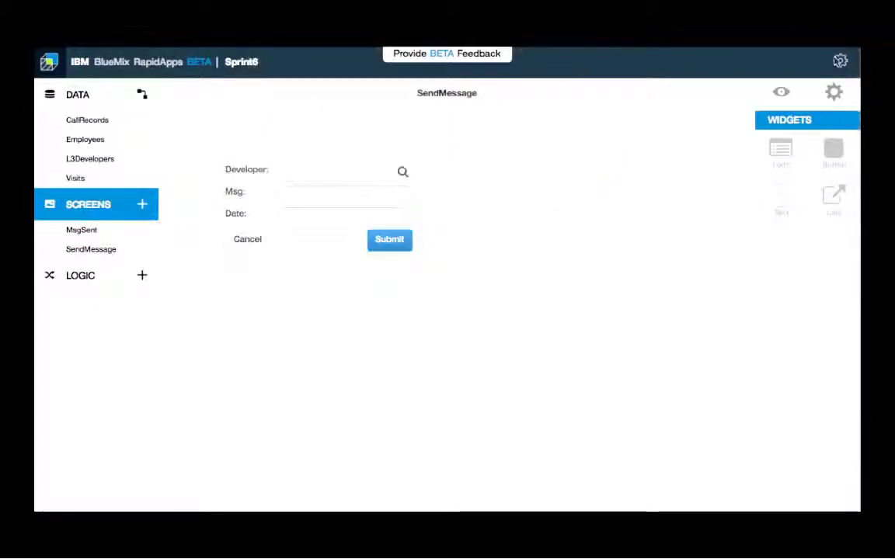
- Check the application settings without changes and start a new logic flow
click(840, 60)
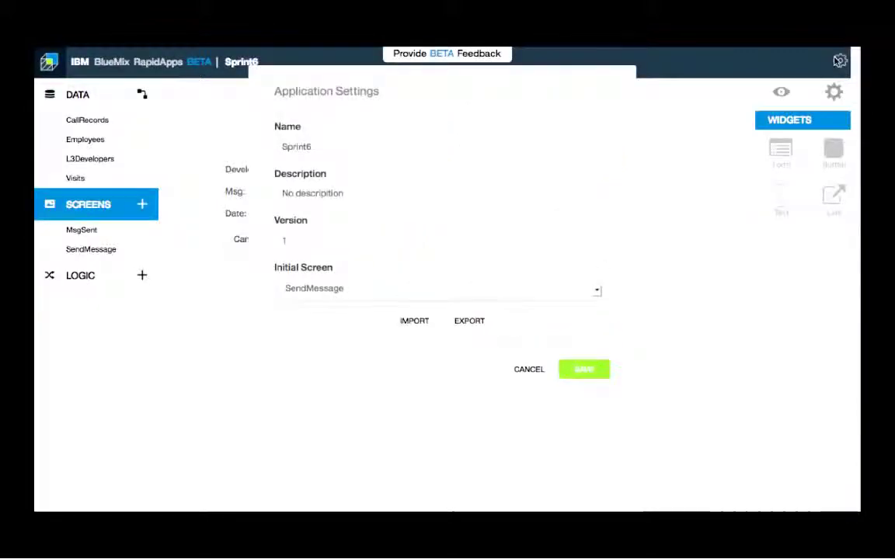
click(524, 379)
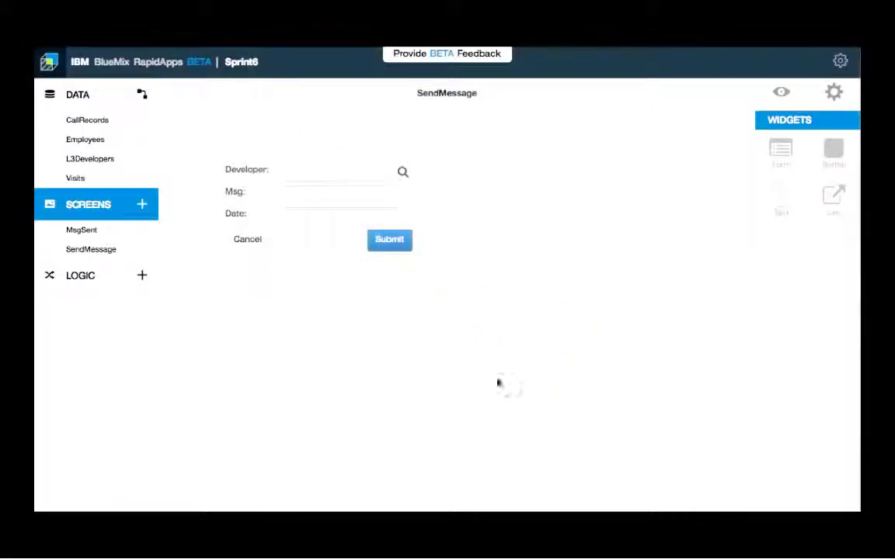
click(143, 277)
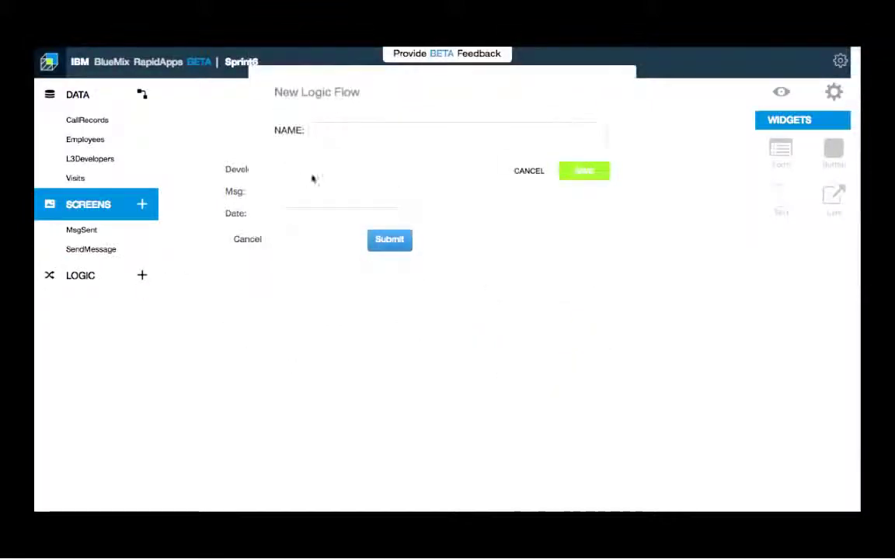
- Save a logic flow named SMStrigger that triggers on new CallRecords
text(SMSTr)
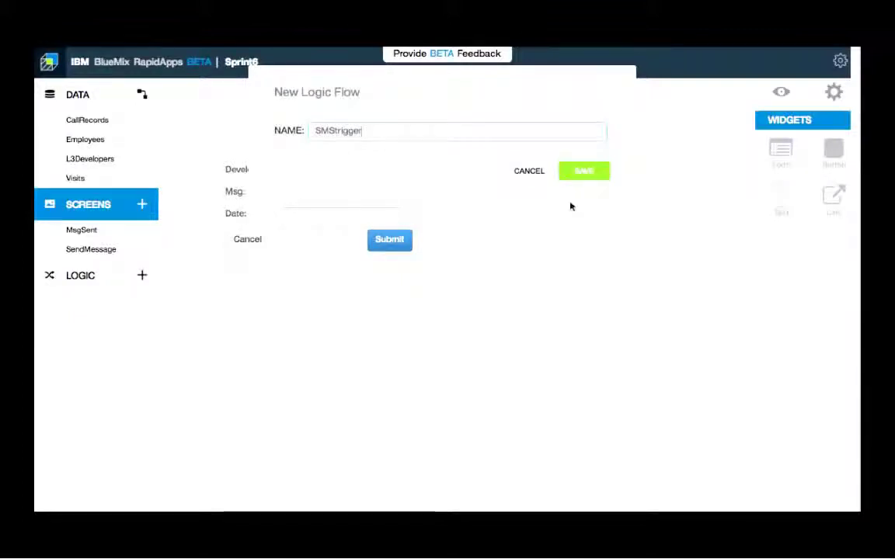
click(581, 174)
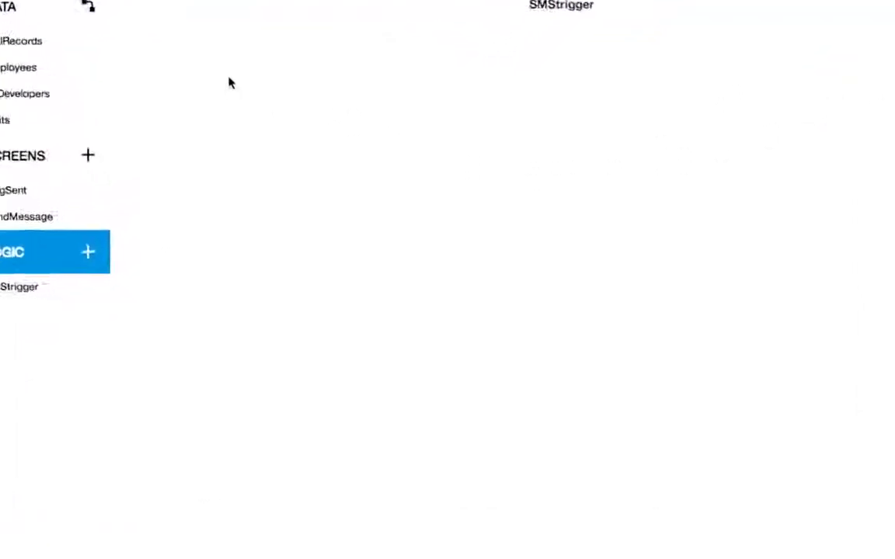
click(295, 145)
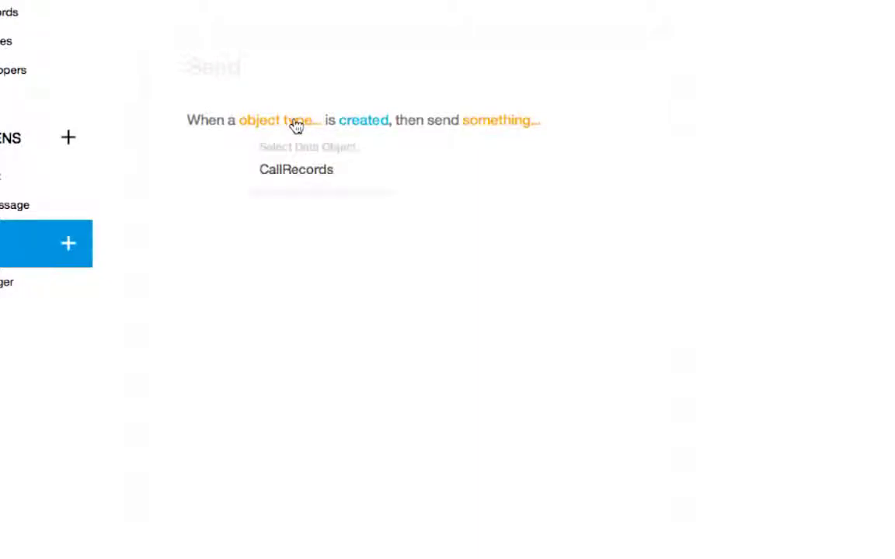
click(303, 169)
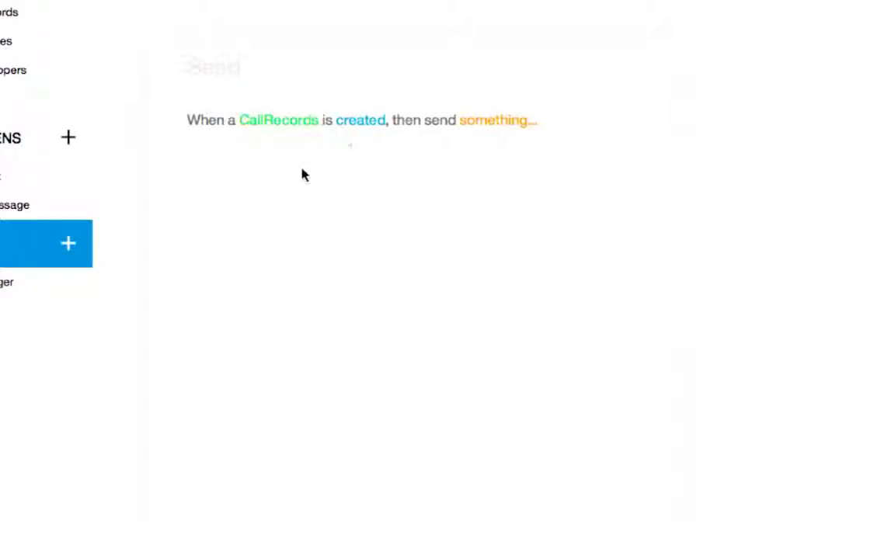
- Make SMStrigger send an Email and begin picking the recipient address from an attribute
click(483, 124)
click(500, 167)
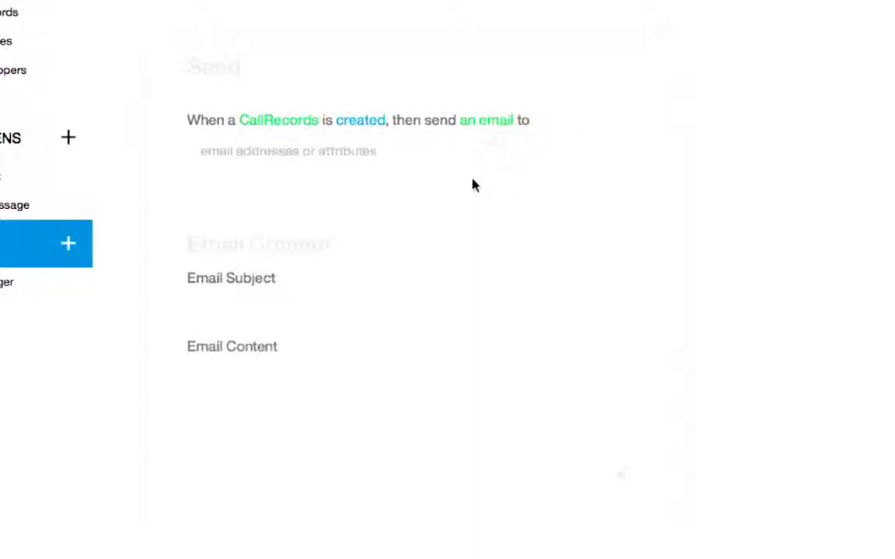
click(493, 153)
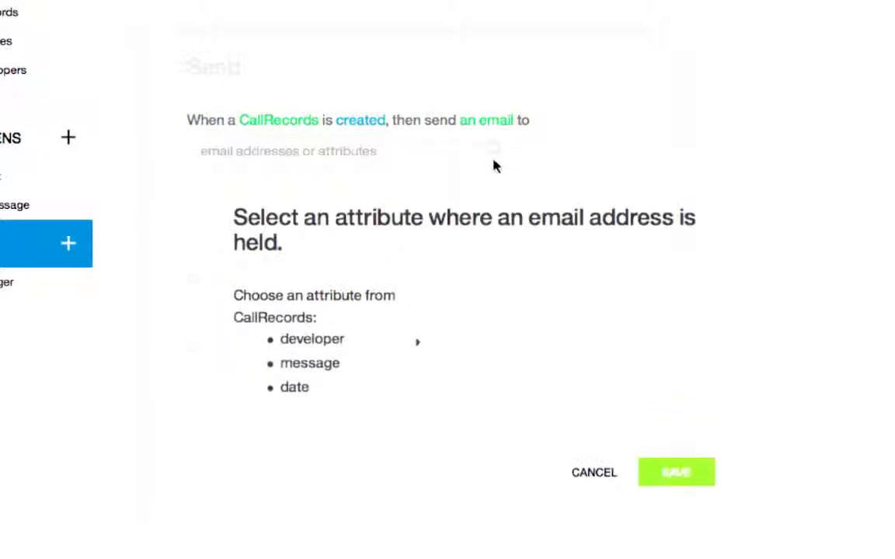
- Set the SMStrigger email recipient to the developer's smsmail, ${CallRecords.developer.smsmail}
click(344, 341)
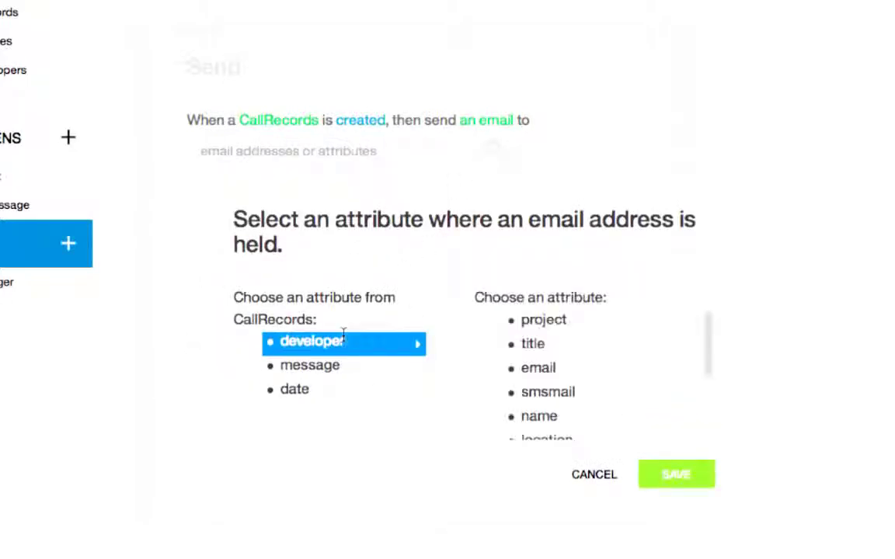
click(548, 392)
click(672, 474)
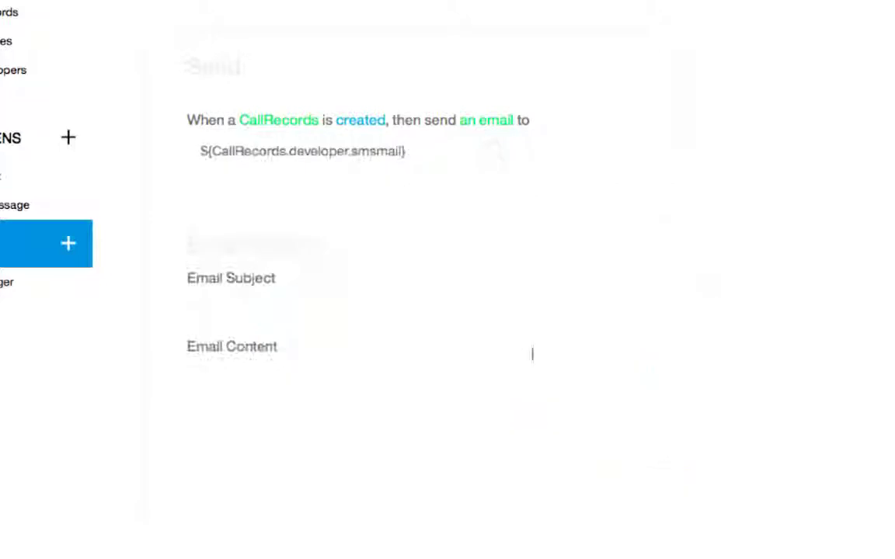
- Give the email subject 'Level 3 Support call' and a body greeting the developer with ${CallRecords.message}
click(205, 304)
text(Level 3)
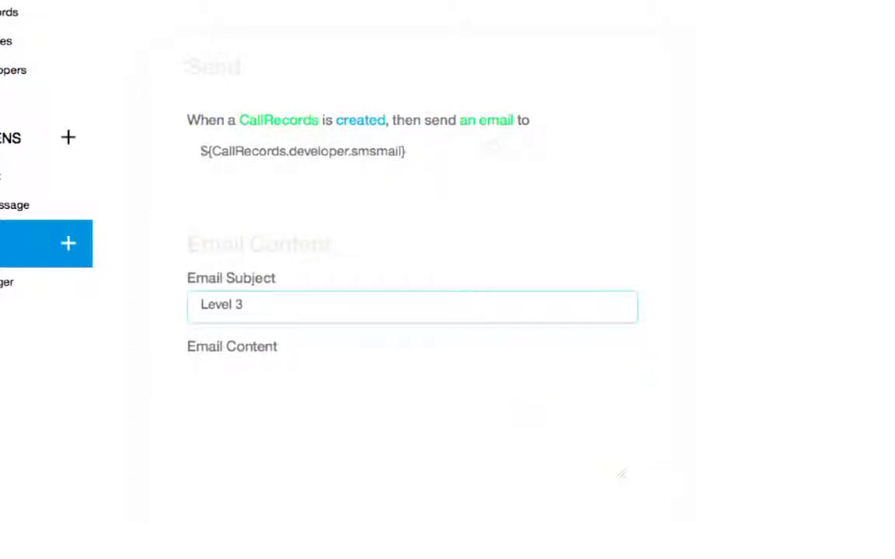
text( Support call)
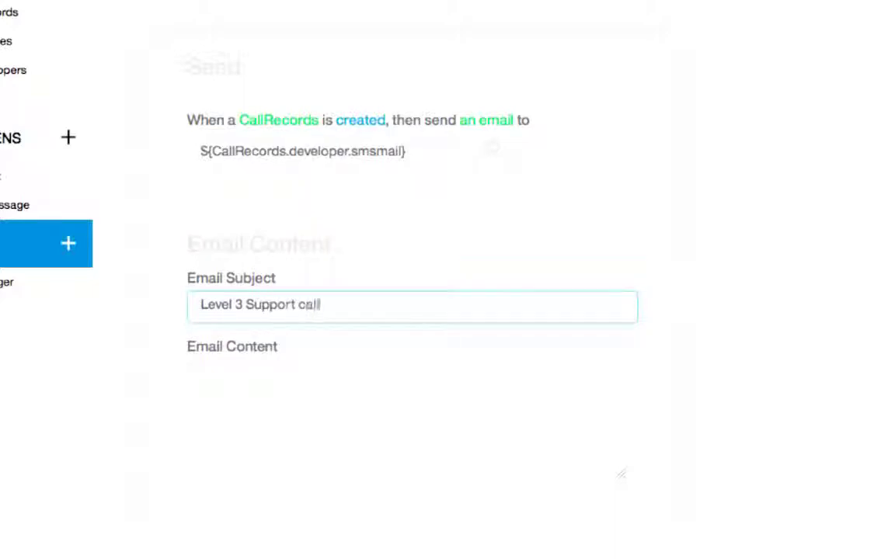
click(318, 371)
text(Hi )
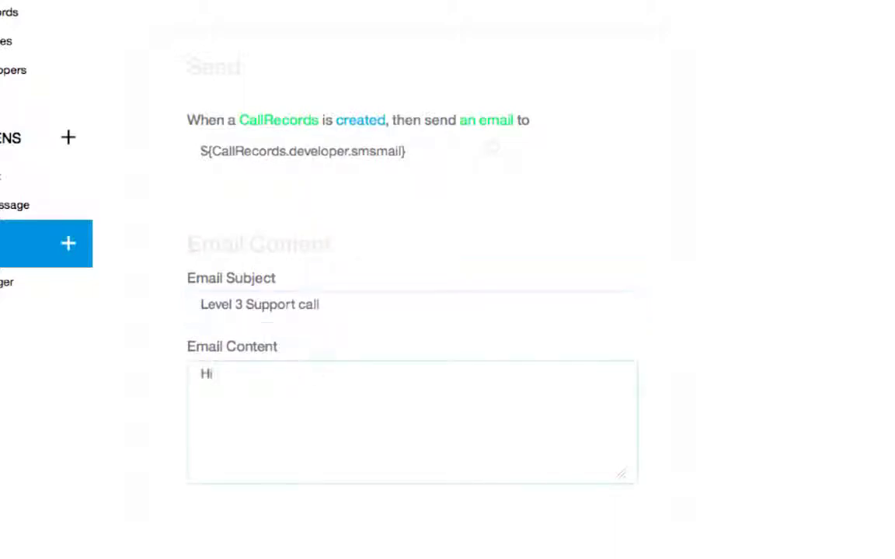
text(${)
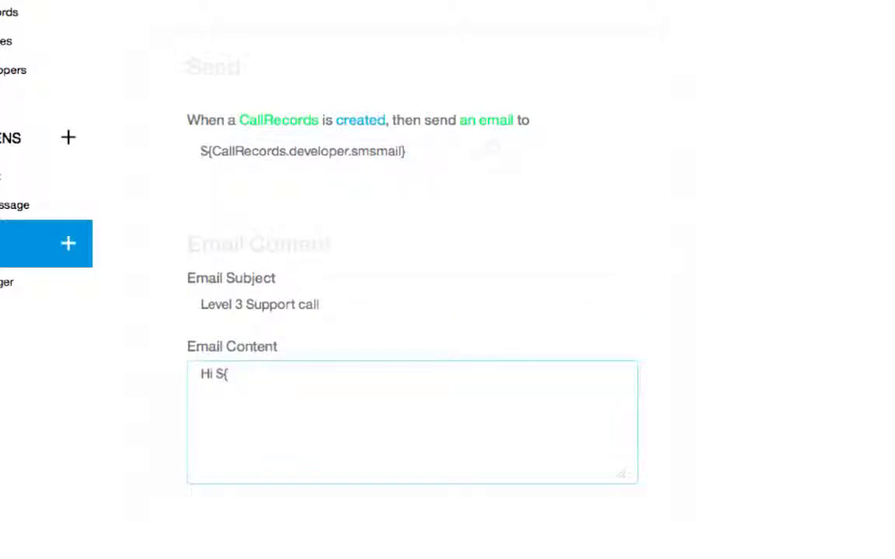
text(CallRecords.developer.name},)
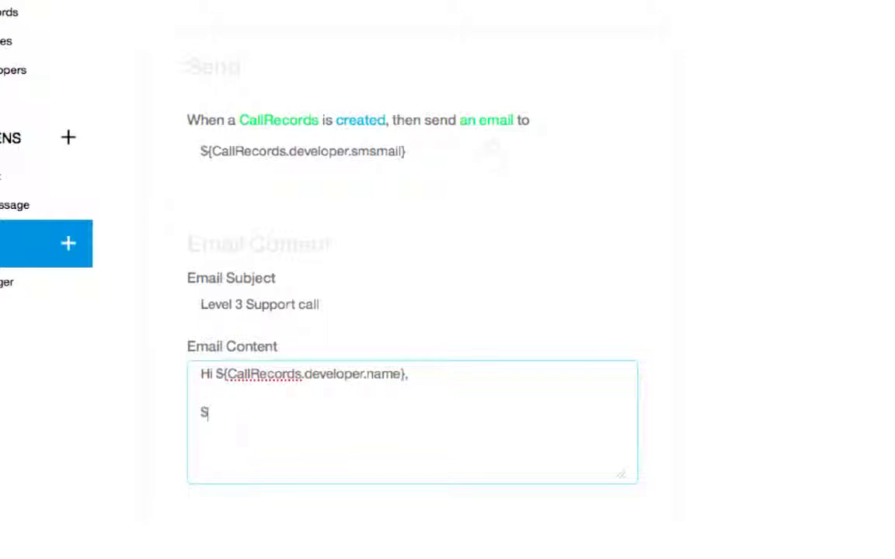
text(${CallRecords.message)
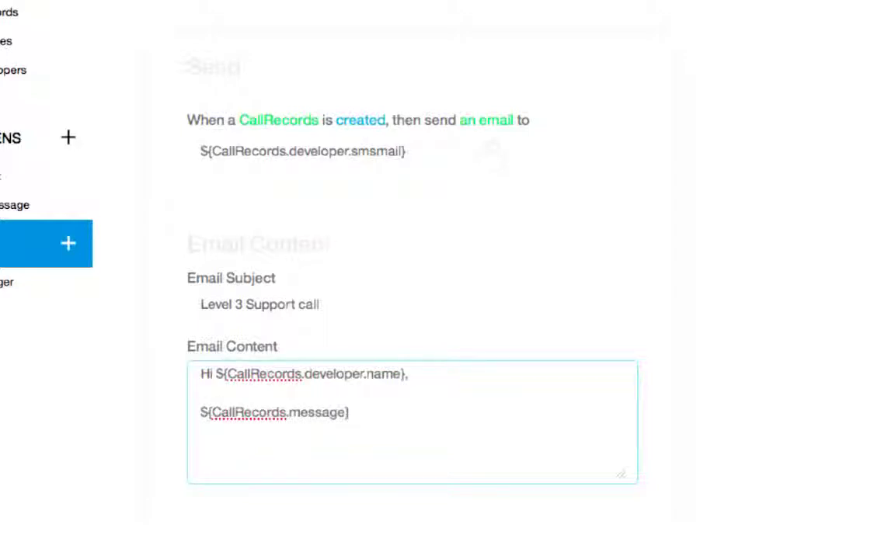
text(})
click(846, 264)
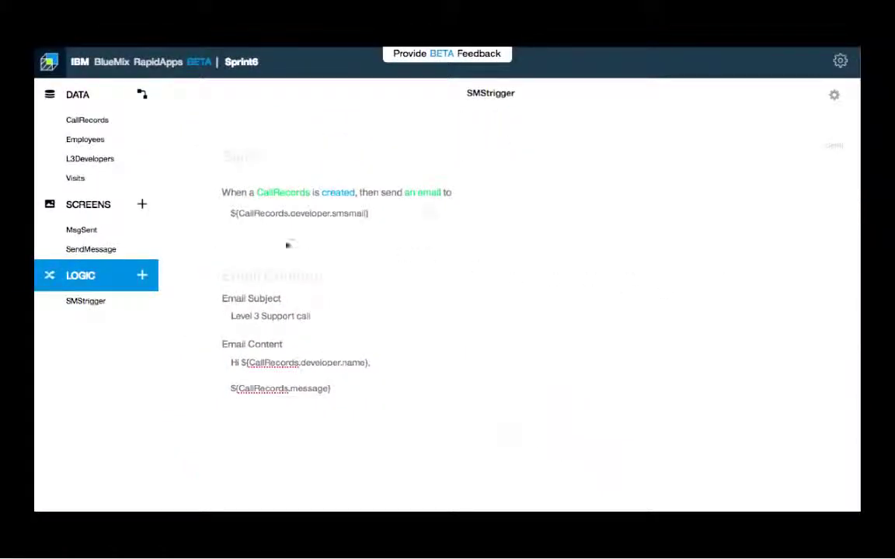
- Run the SendMessage screen in the mobile preview and sign in with Bluemix to choose a Developer
click(99, 251)
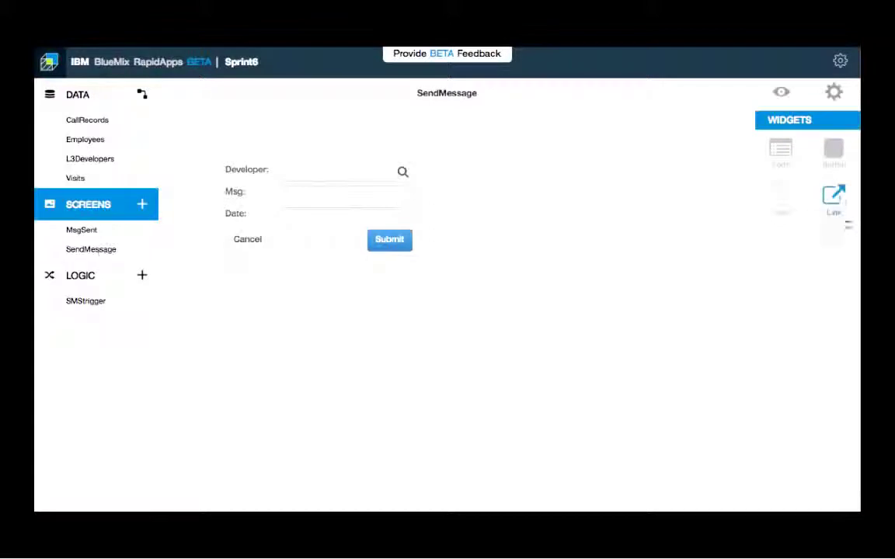
click(781, 93)
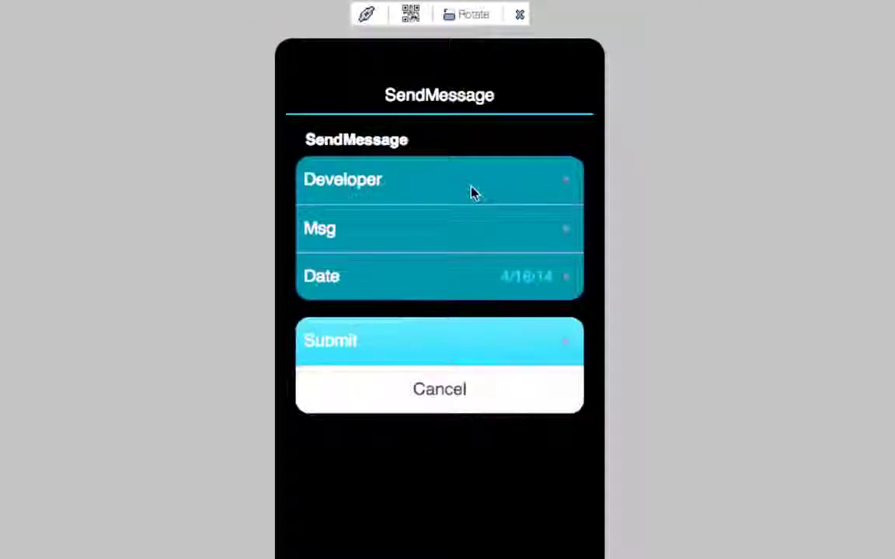
click(471, 192)
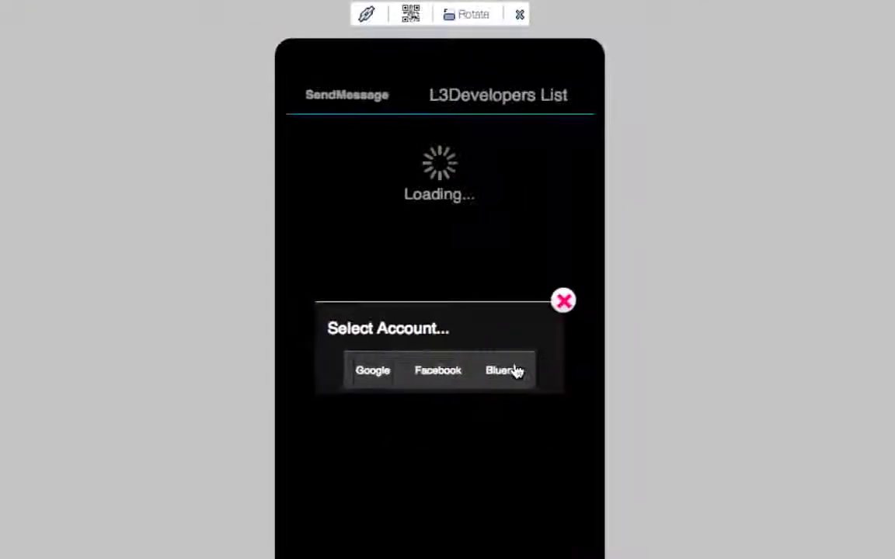
click(513, 370)
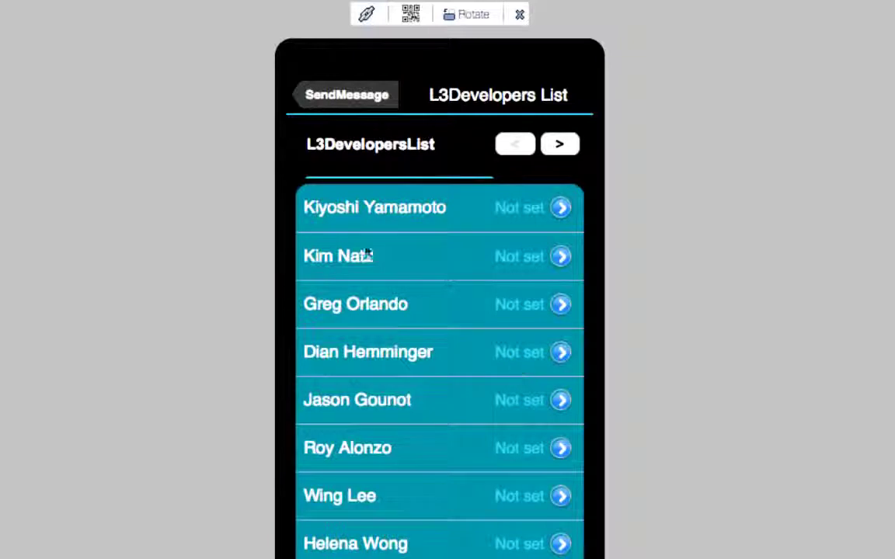
- Search the L3Developers list by the developer's name and select the matching entry
click(575, 145)
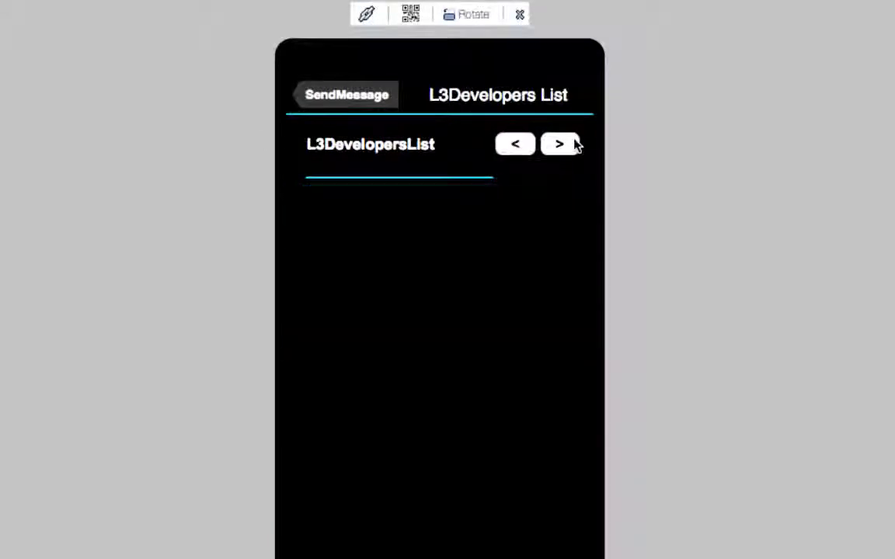
click(360, 171)
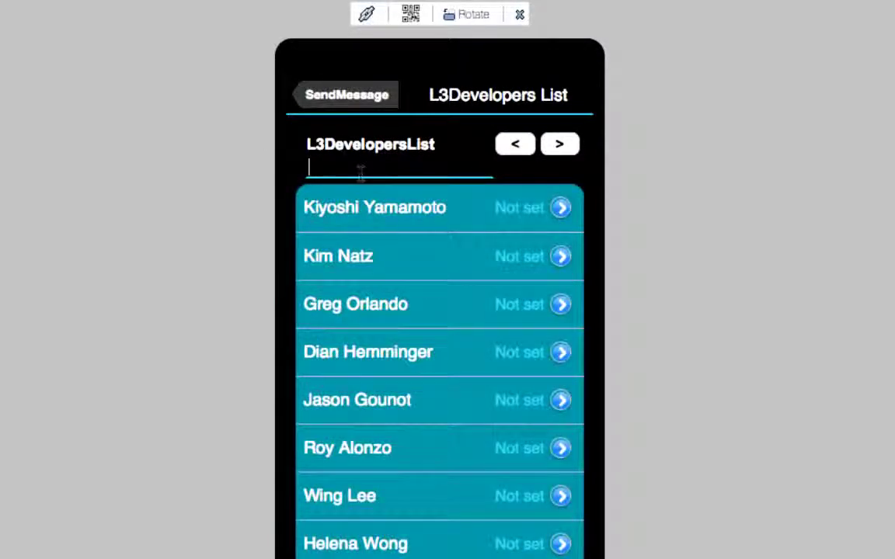
text(Gili)
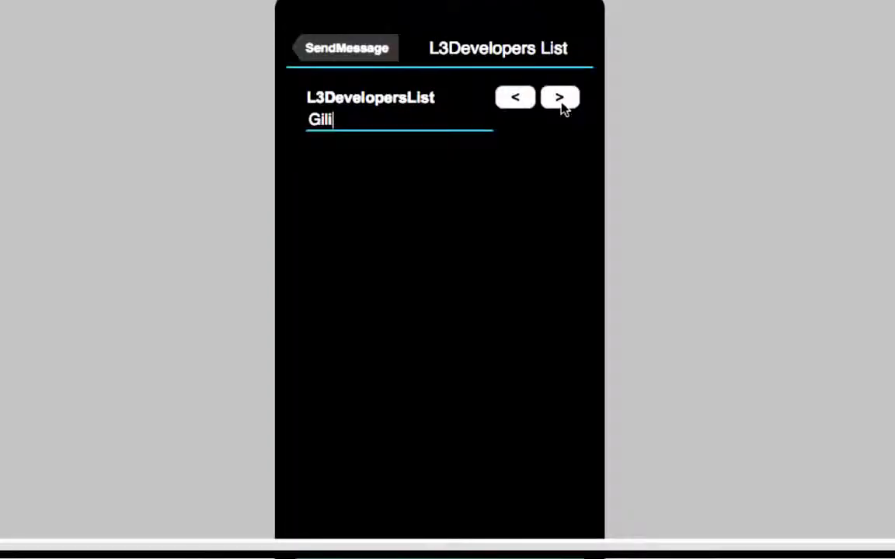
click(563, 106)
click(564, 165)
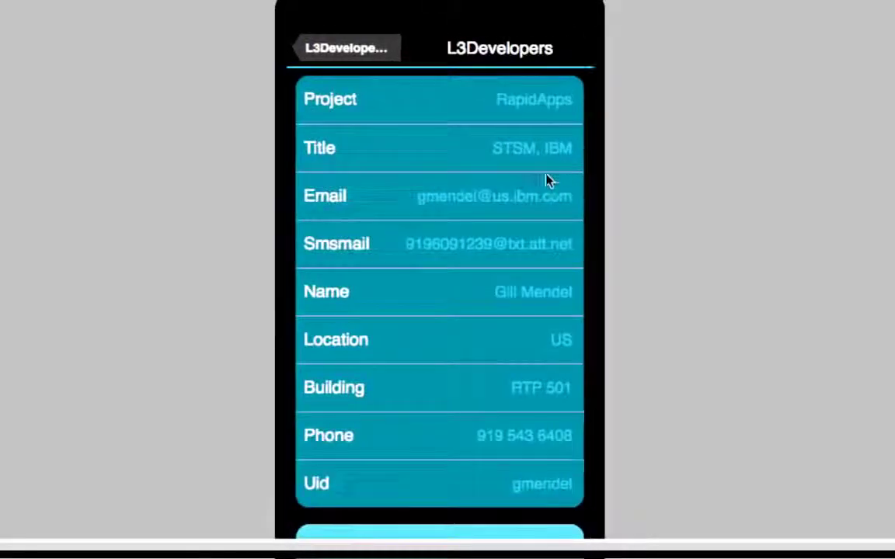
scroll(549, 179, down, 3)
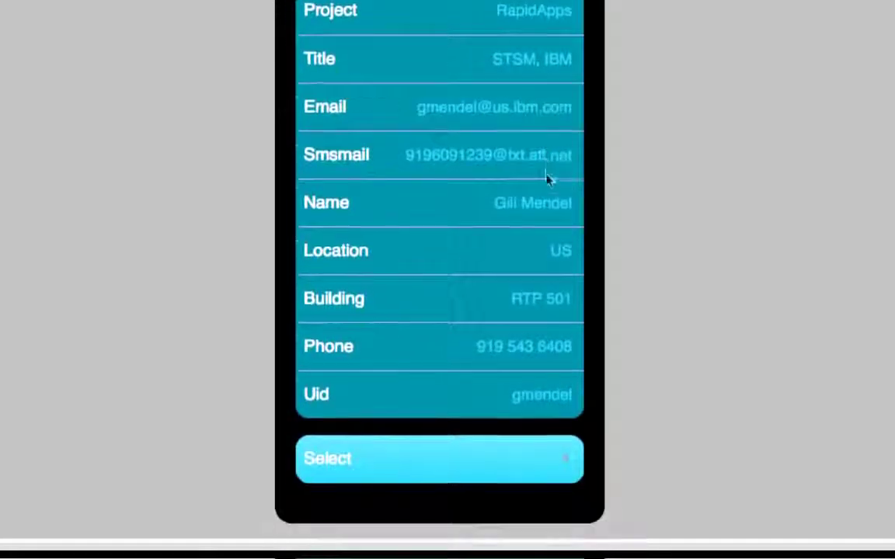
click(324, 461)
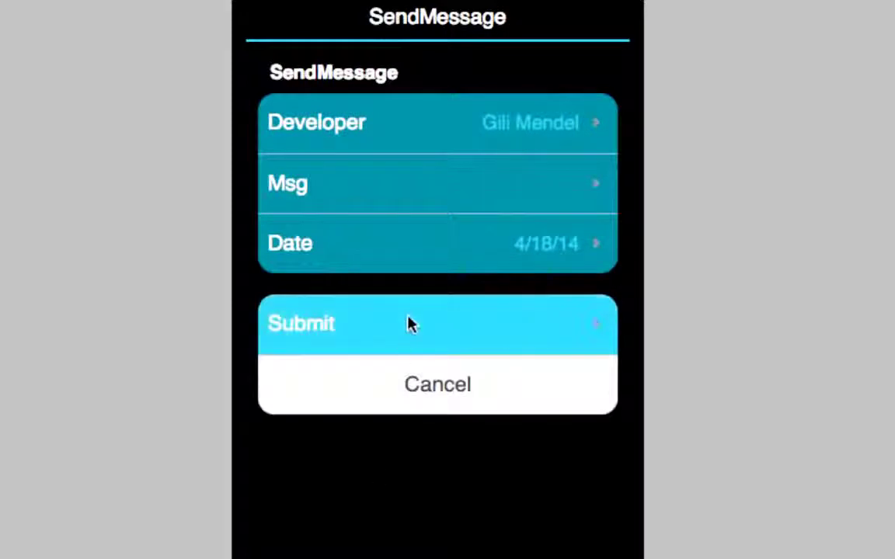
- Write a 'Need you to call back' message with a phone number in the Msg field
click(410, 189)
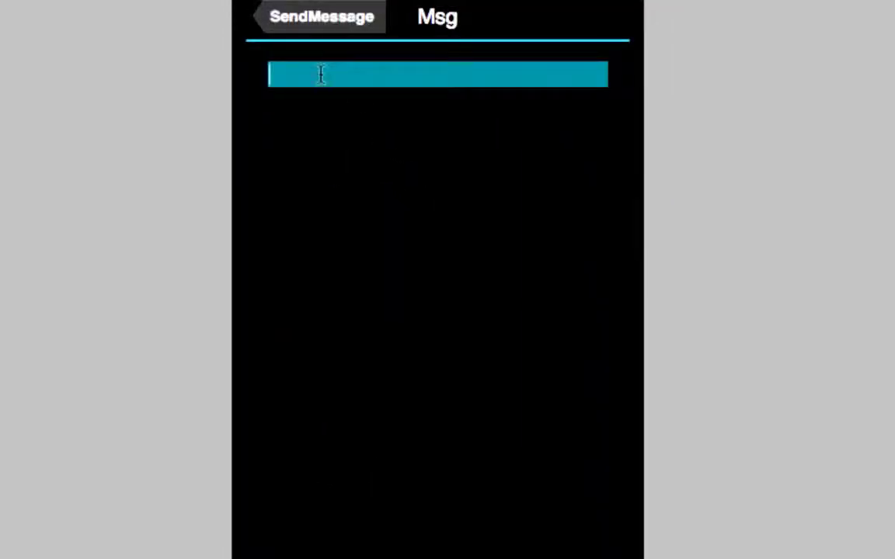
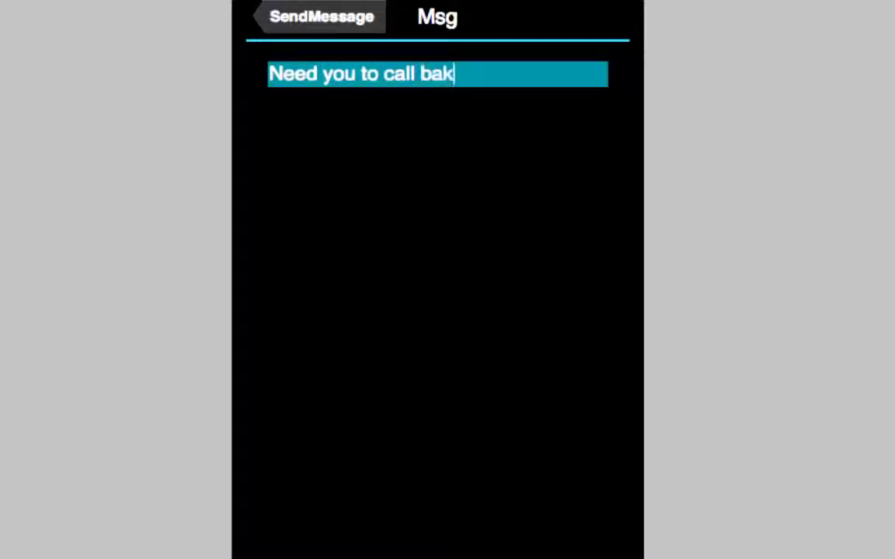
key(BackSpace)
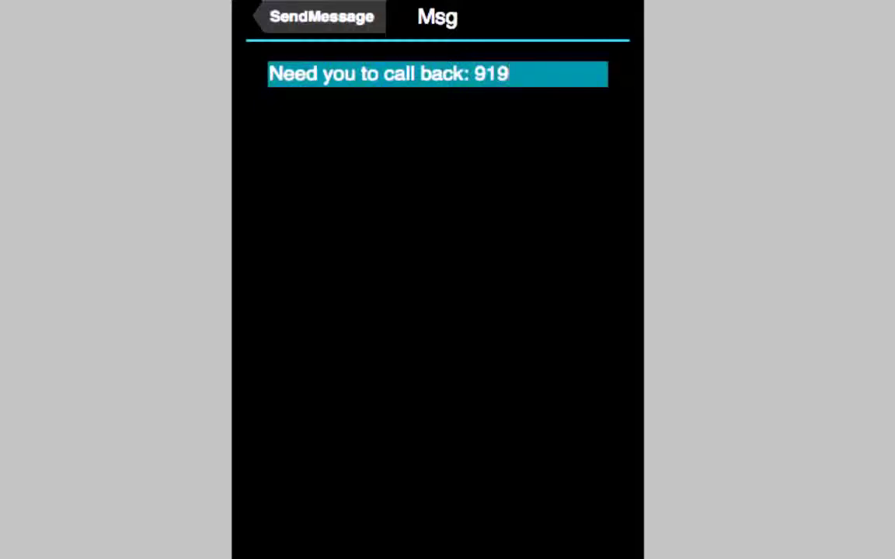
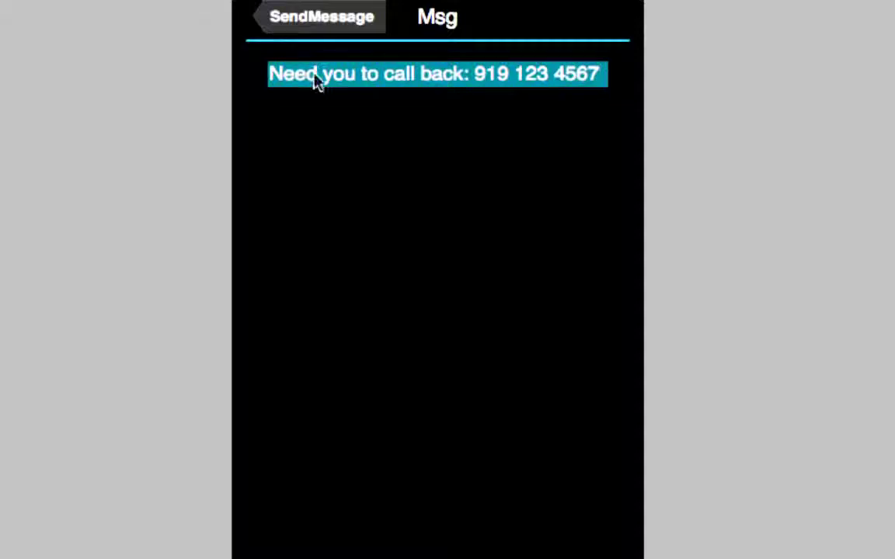
click(295, 16)
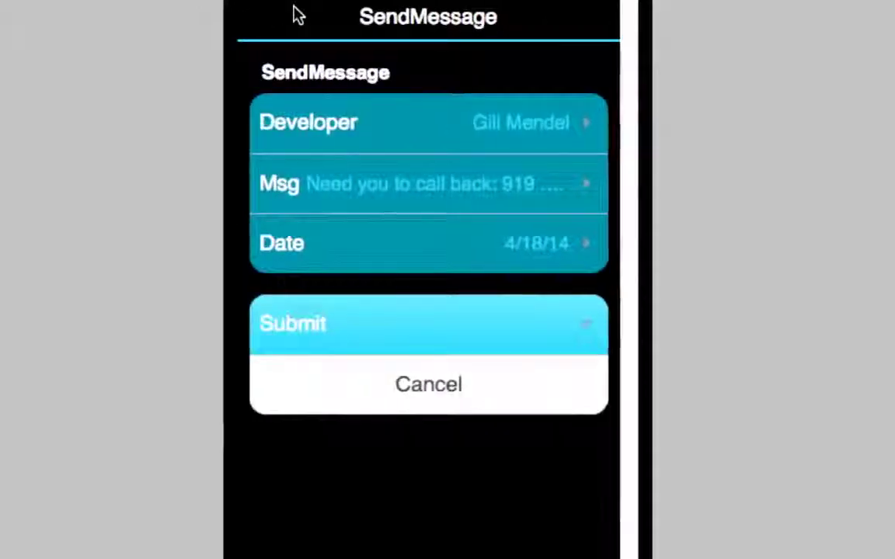
- Submit the message, start the form over, and return to the apps Dashboard
click(404, 327)
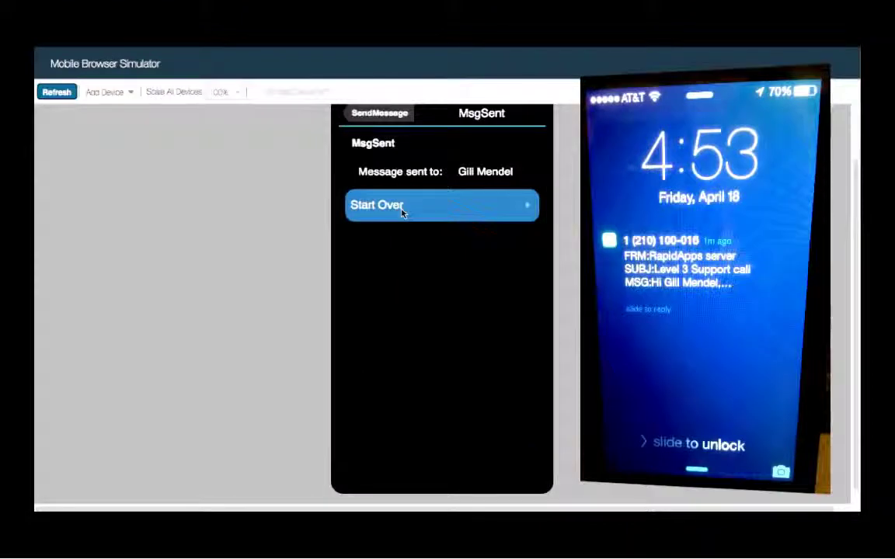
click(400, 206)
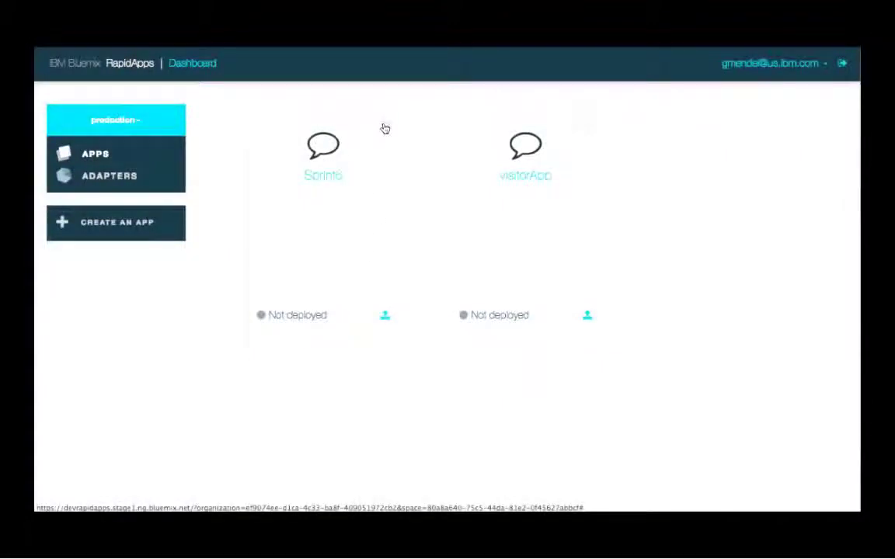
click(384, 127)
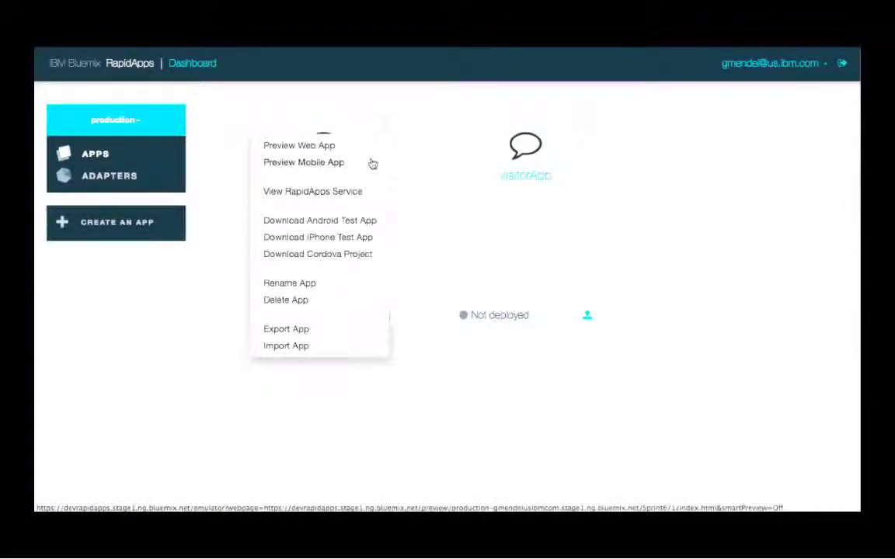
- Deploy Sprint6 with hostname sp6 and open the running app once Started
click(368, 159)
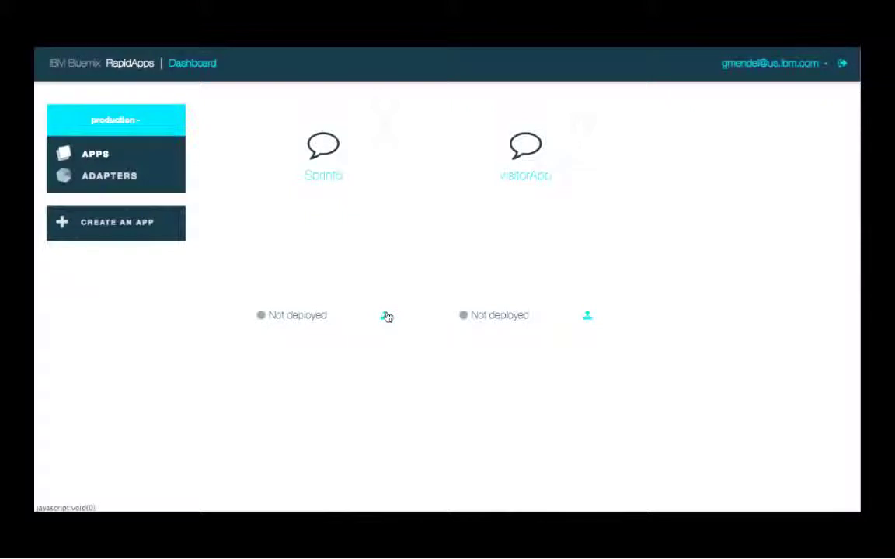
click(386, 316)
text(sp6)
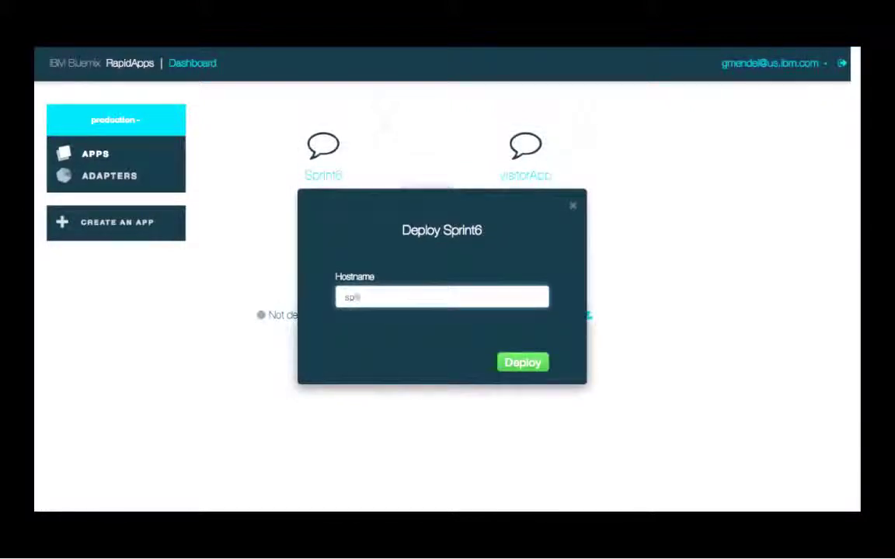
click(513, 362)
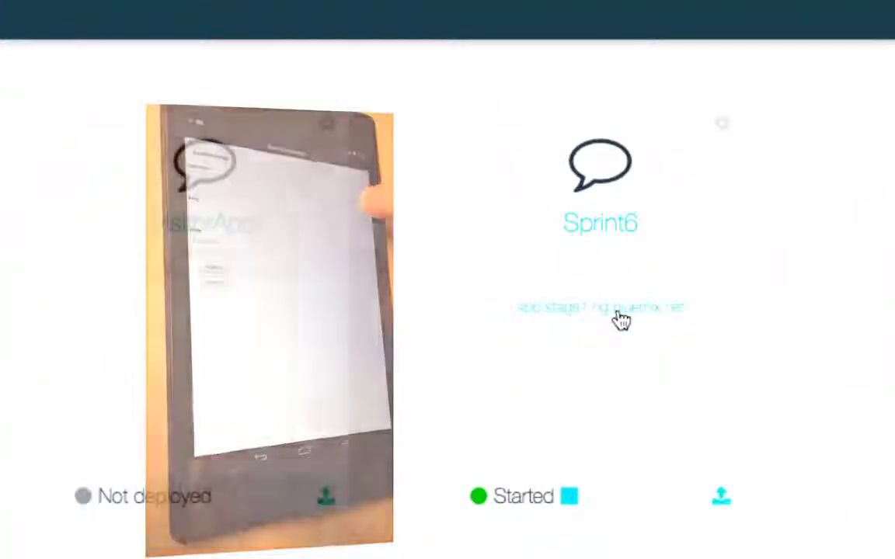
click(622, 321)
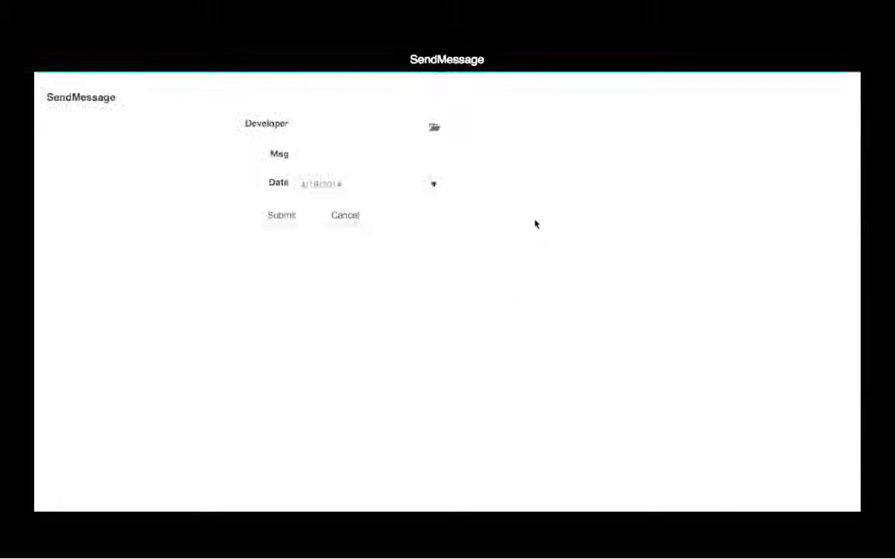